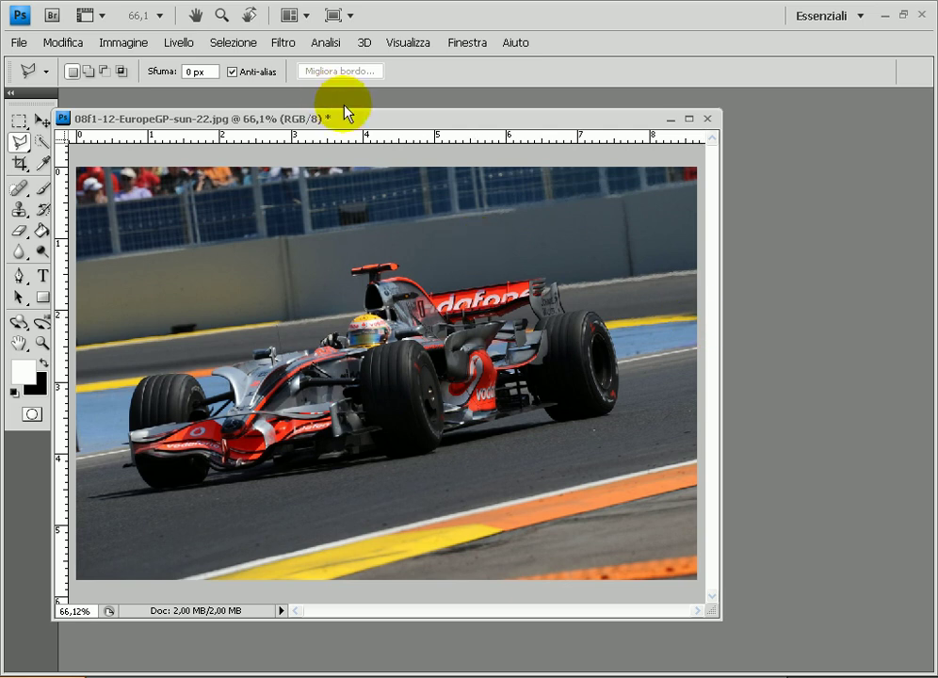
Show the Livelli panel from the Finestra menu, revealing the photo's single Sfondo layer
click(478, 43)
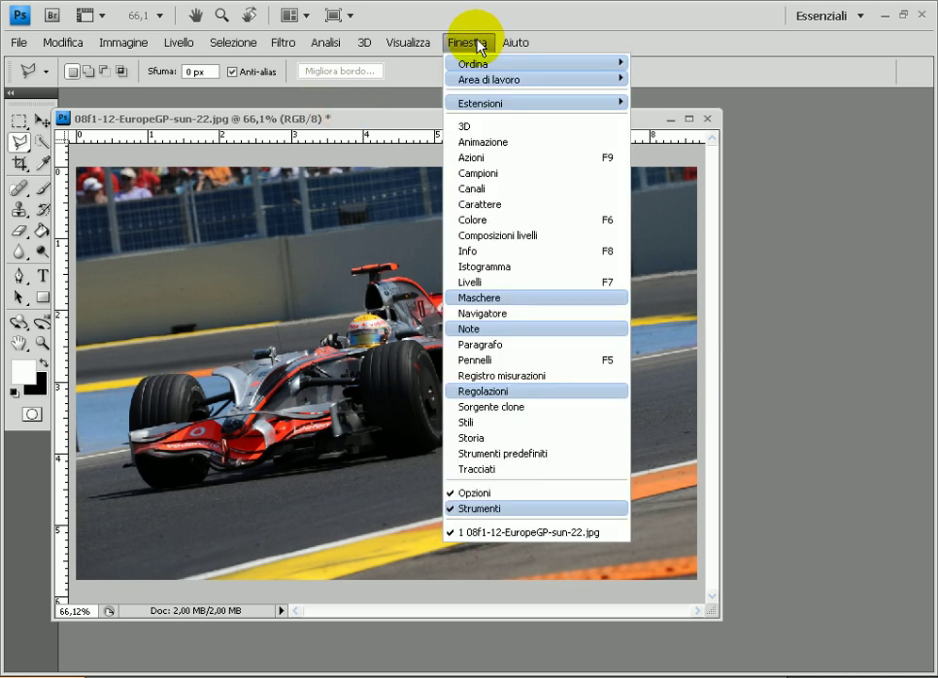
click(528, 281)
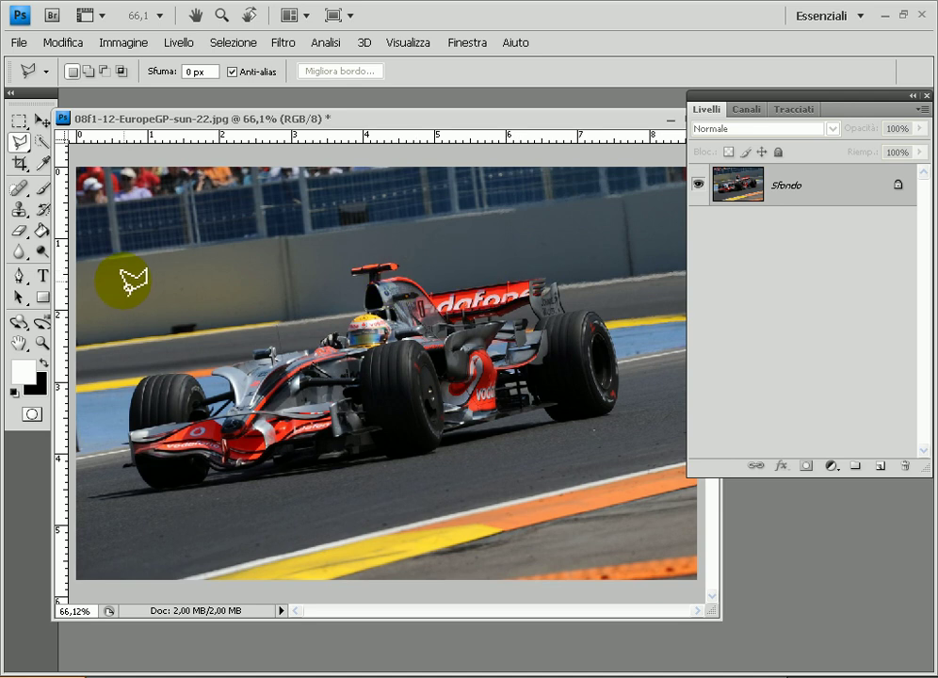
Draw a four-corner Lazo poligonale selection around the car's cockpit and rear section
right_click(18, 144)
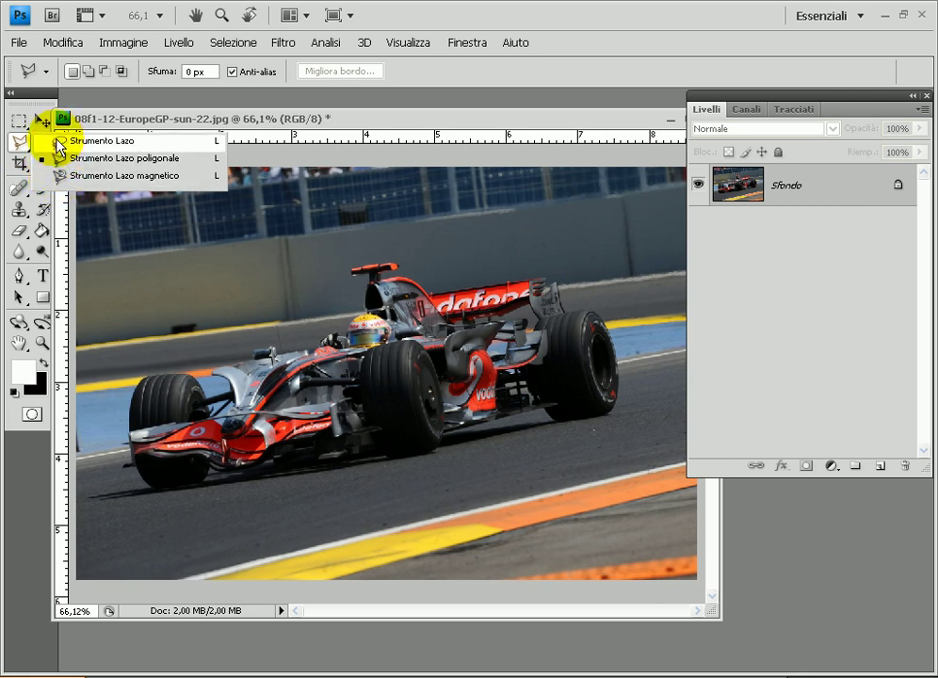
click(94, 158)
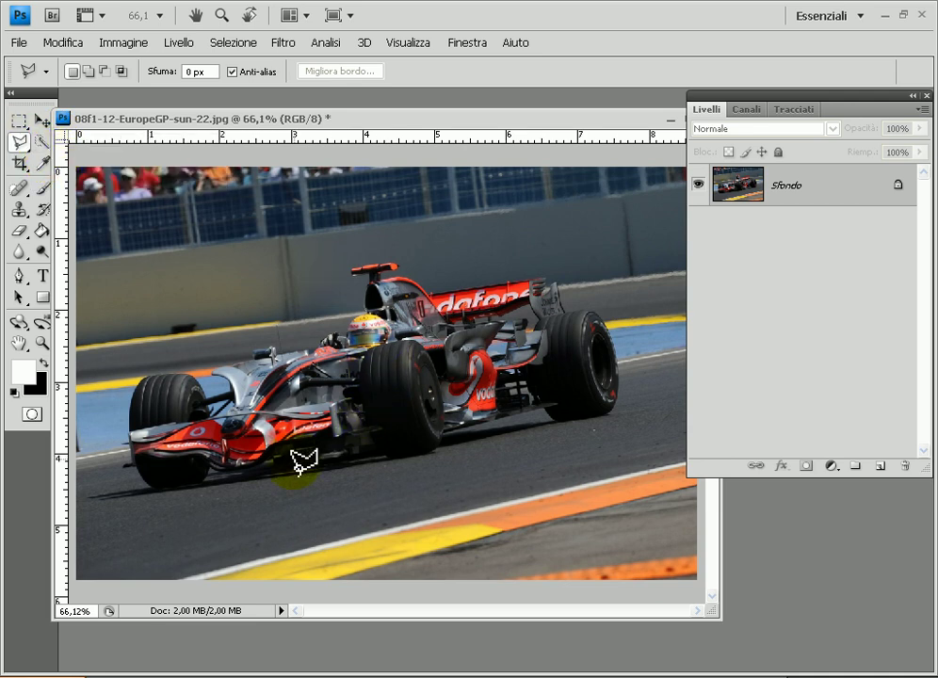
click(272, 525)
click(324, 224)
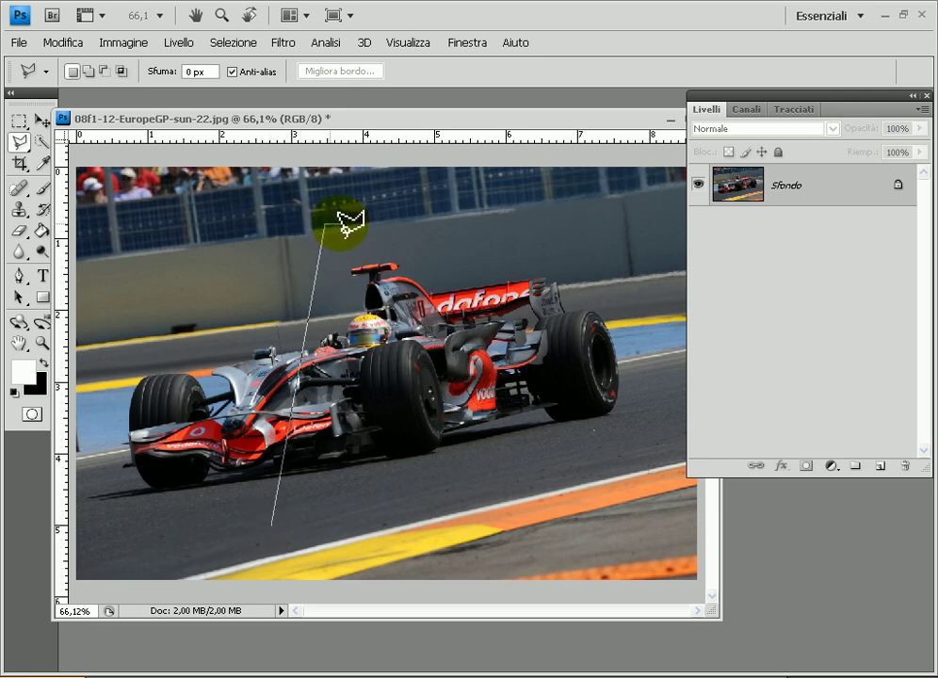
click(598, 170)
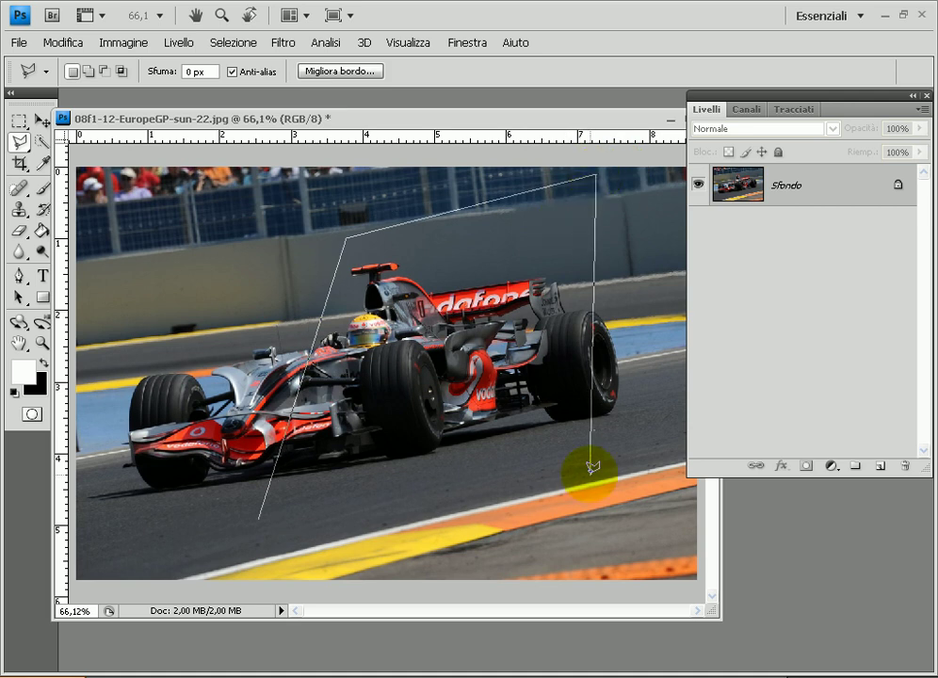
click(566, 556)
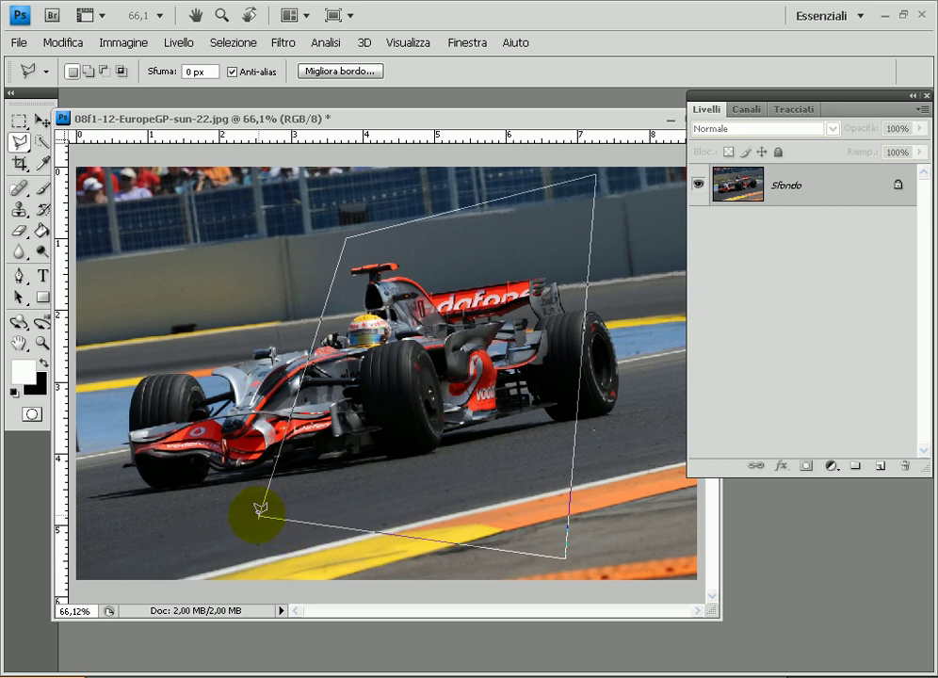
click(260, 517)
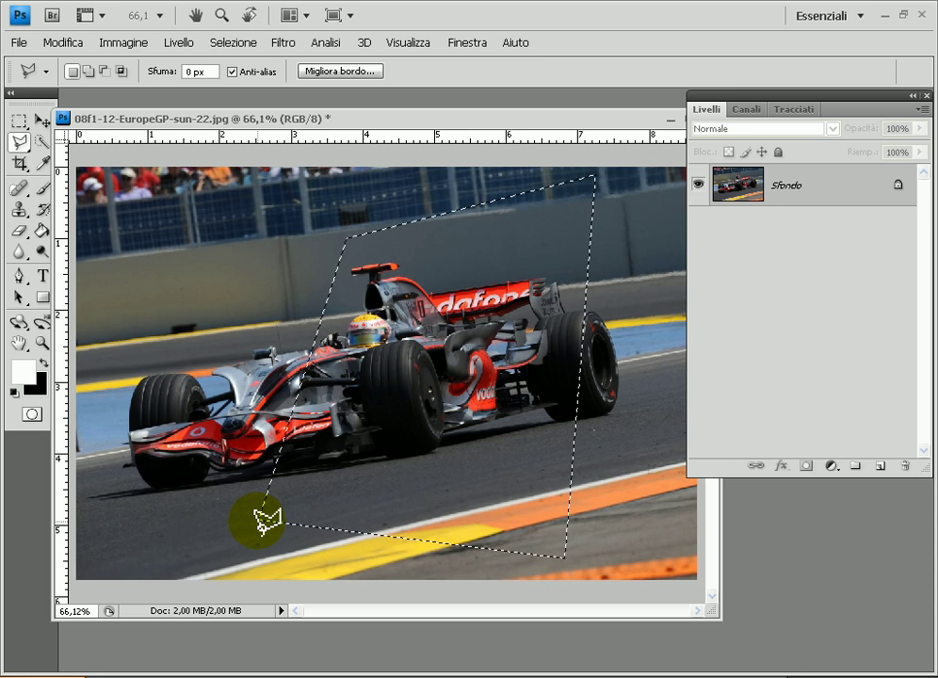
click(62, 42)
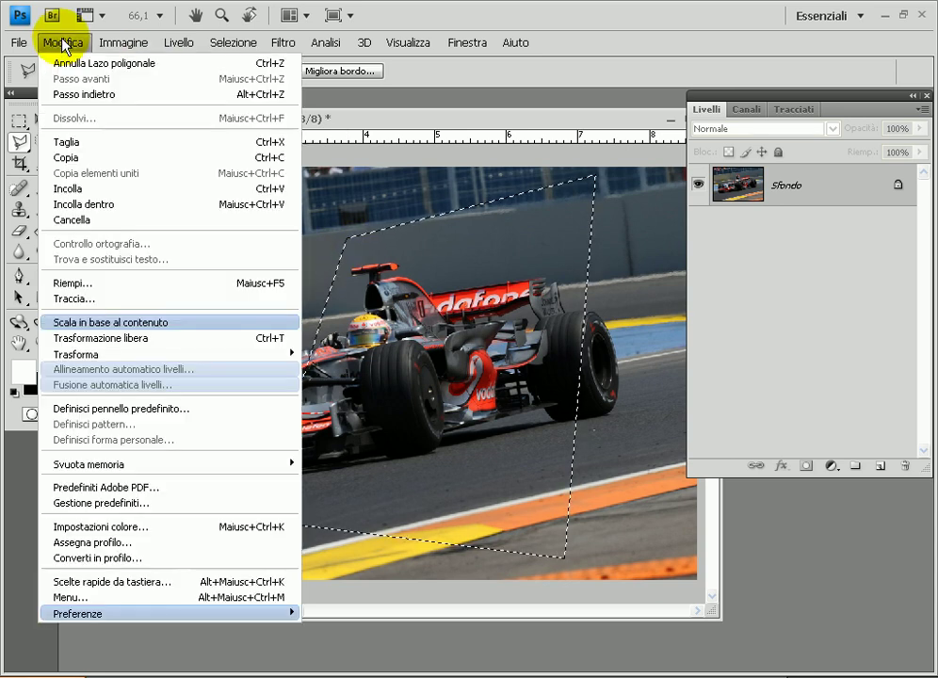
Copy the skewed selection onto a new Livello 1 layer and hide Sfondo
click(106, 158)
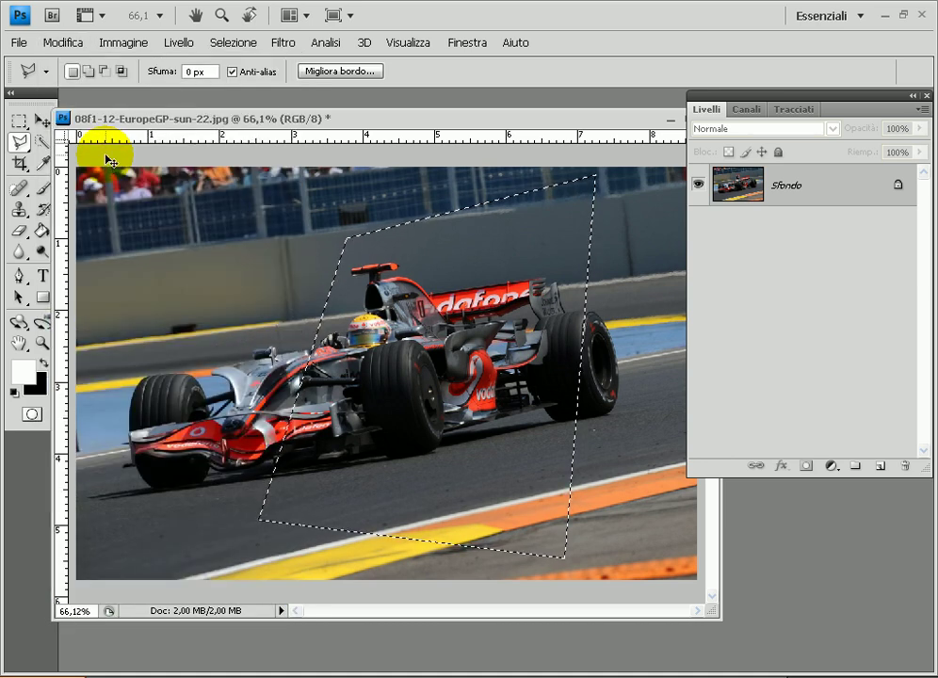
key(ctrl+v)
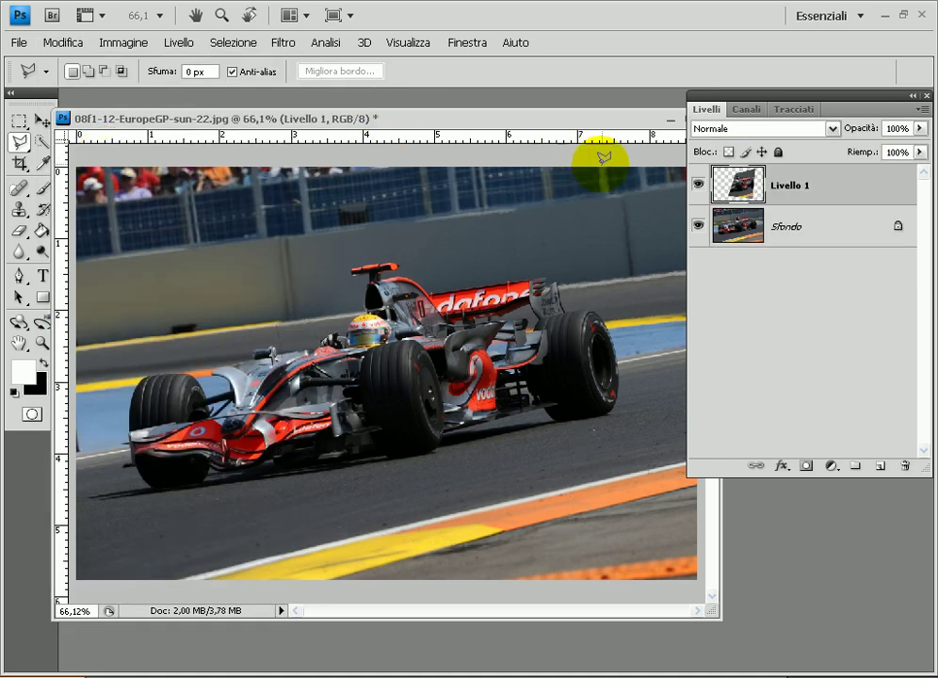
click(699, 227)
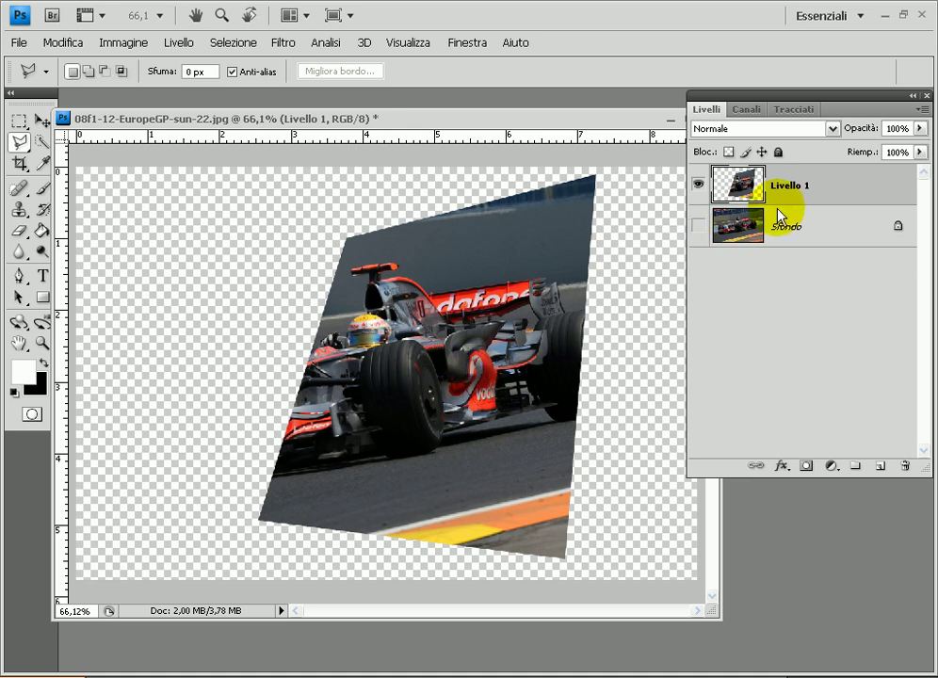
Show Sfondo again and give Livello 1 a default Smusso ed effetto rilievo style
click(699, 229)
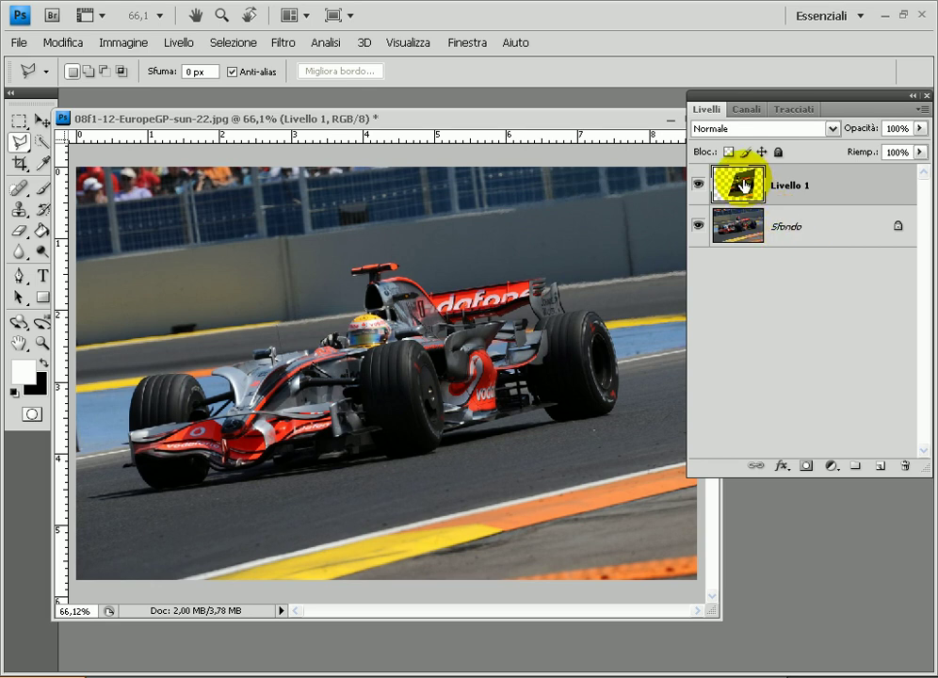
click(177, 49)
mouse_move(223, 135)
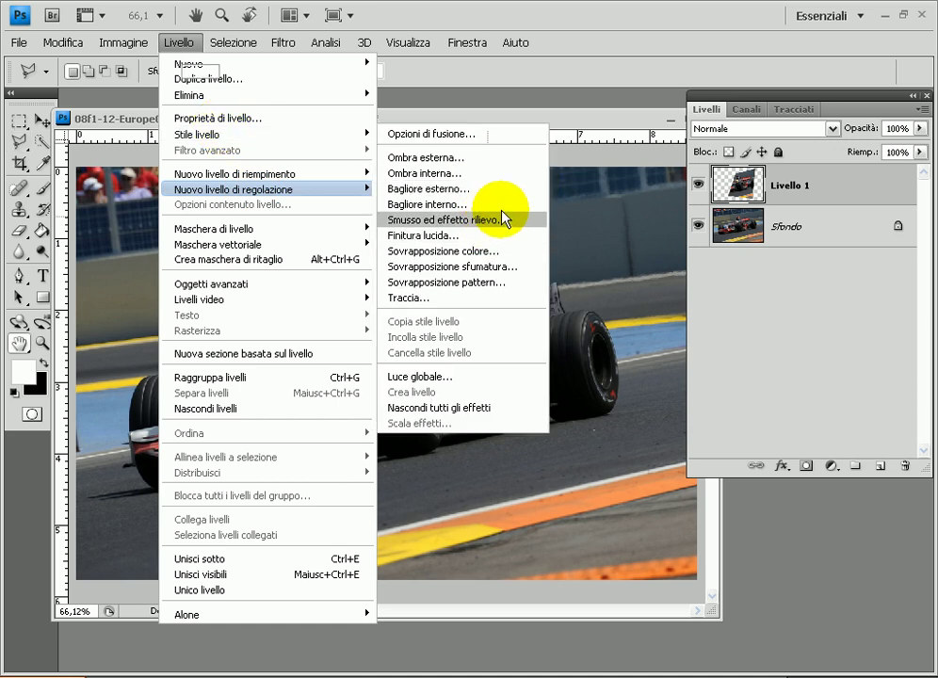
click(505, 218)
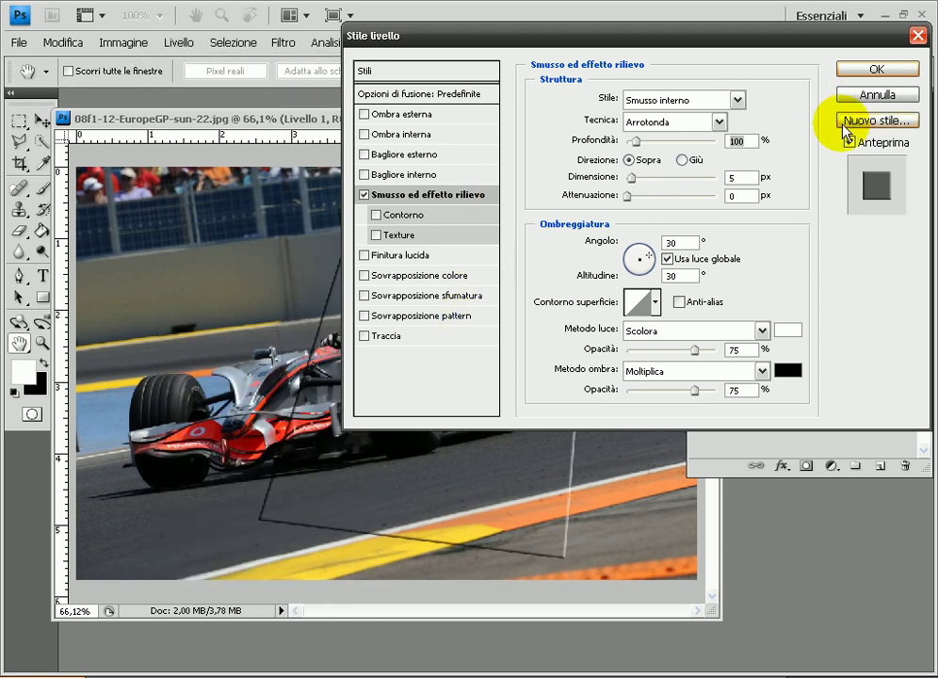
click(860, 68)
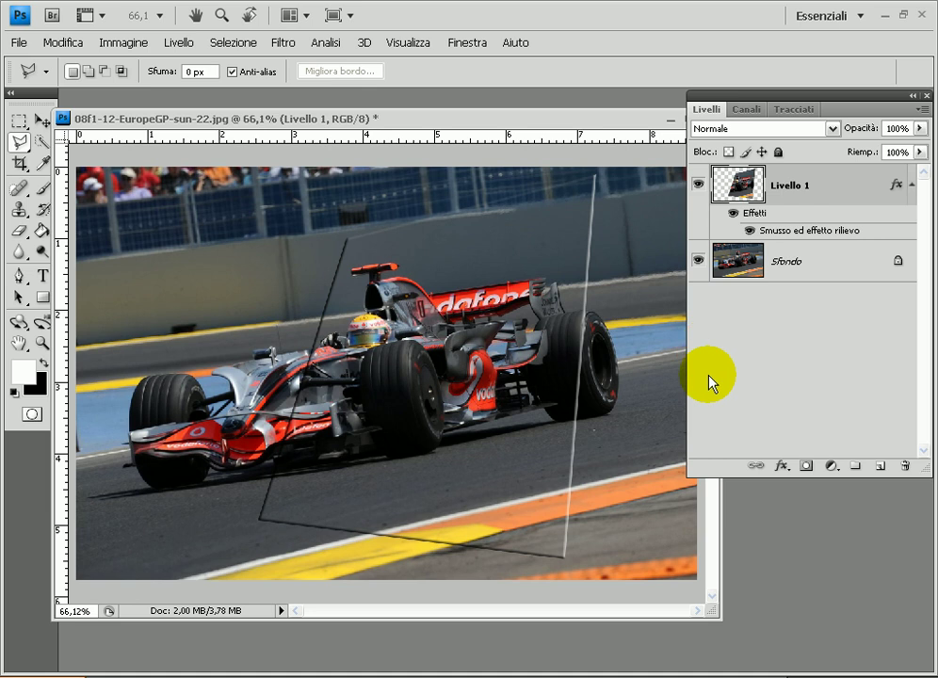
On Sfondo, draw a four-sided polygonal selection of the track beneath the car
click(842, 261)
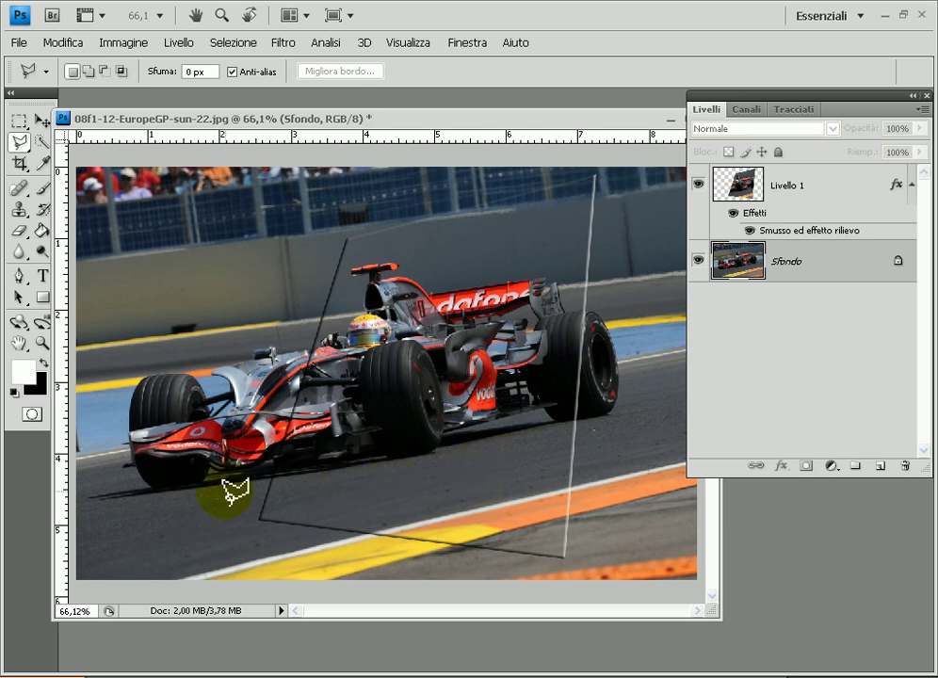
click(140, 485)
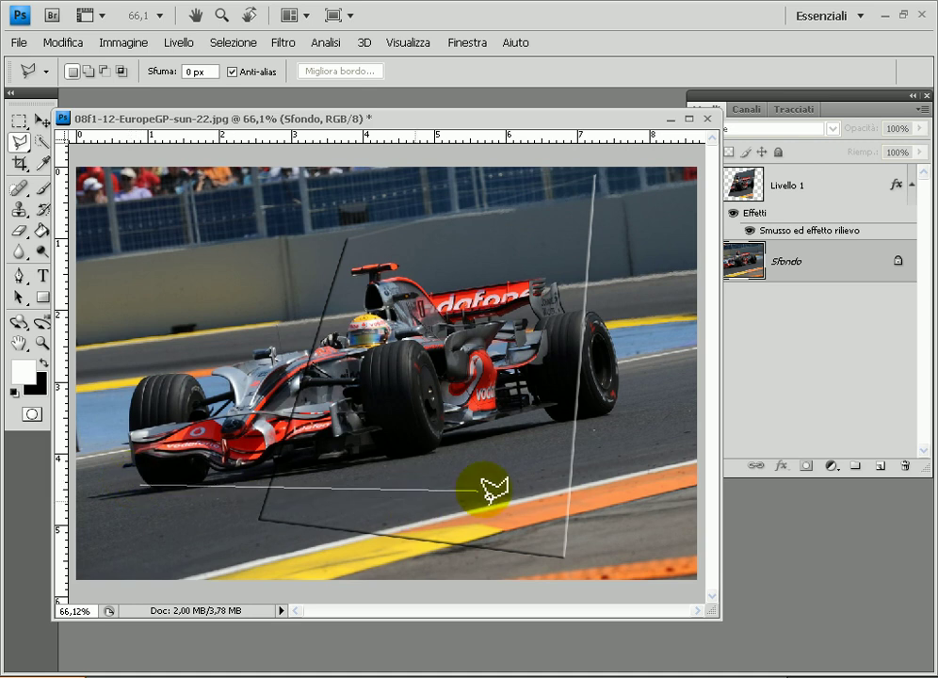
click(467, 502)
click(565, 419)
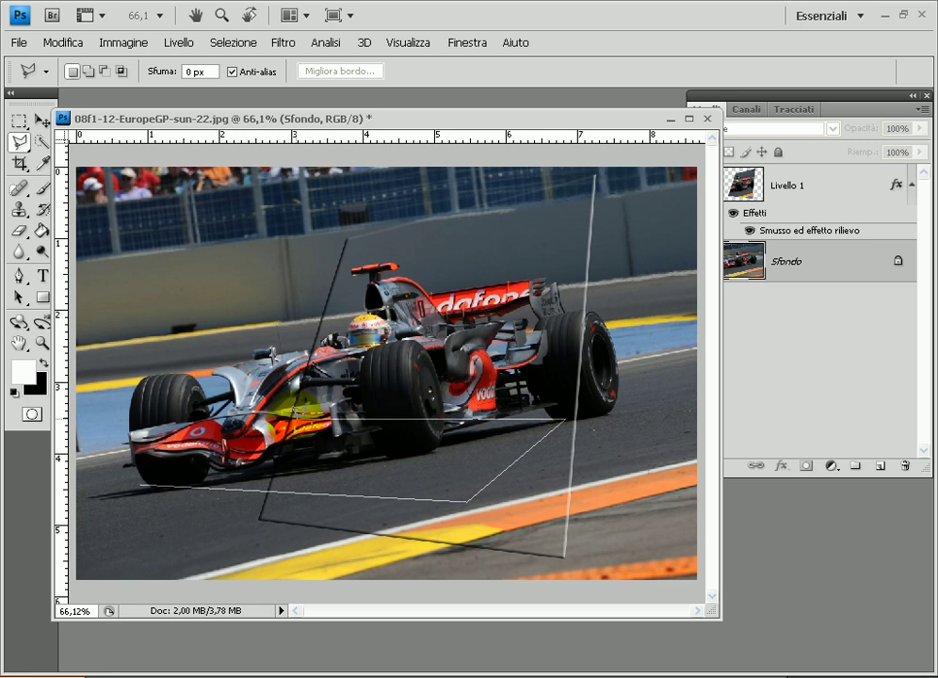
click(140, 481)
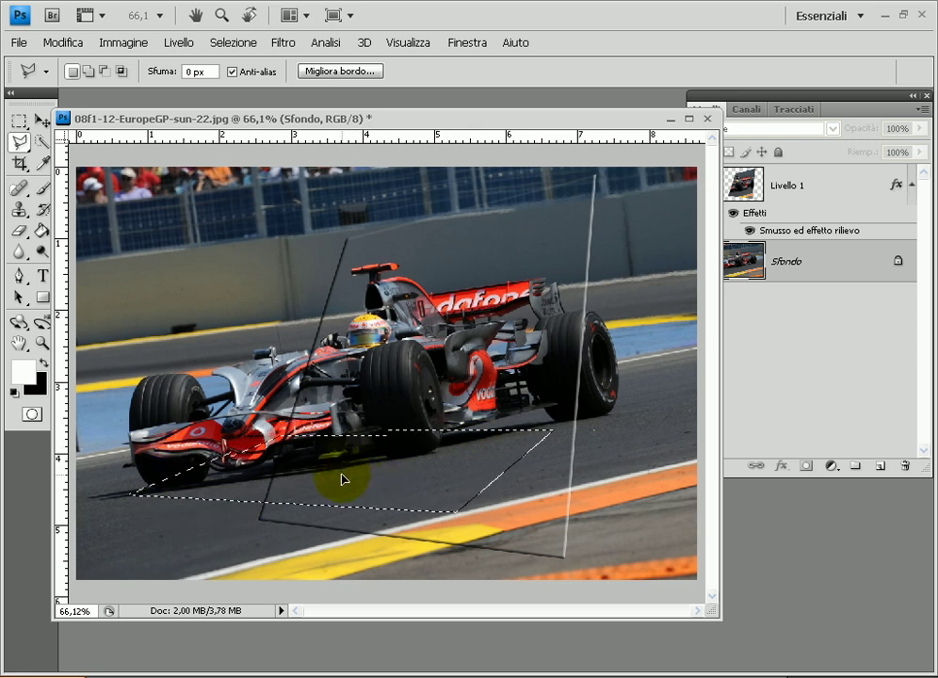
Nudge the selection into place and copy it to a new Livello 2 layer
drag(351, 464, 339, 480)
key(Up)
key(Up)
key(Up)
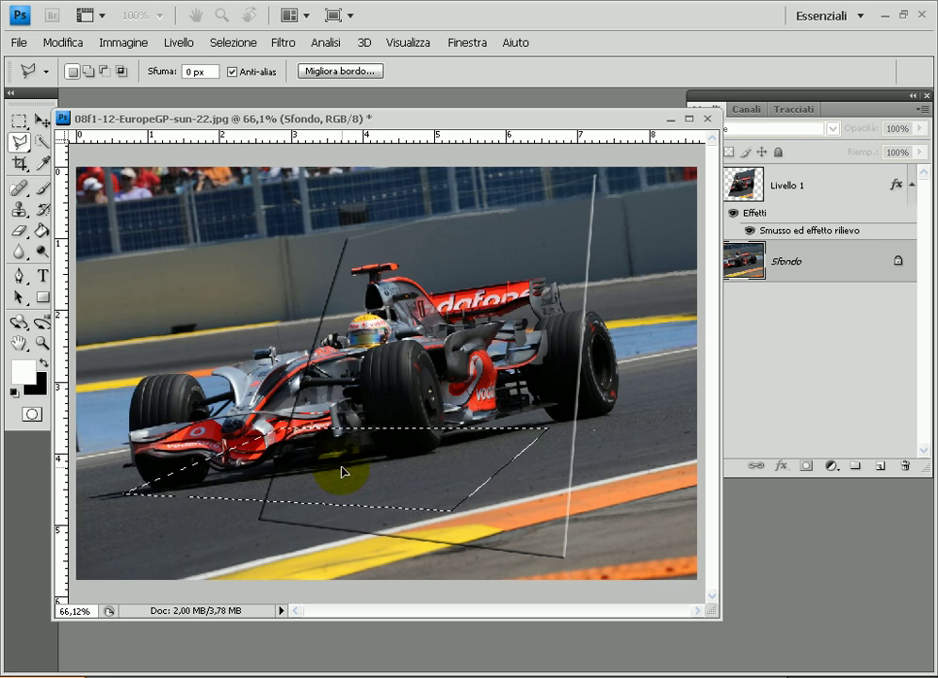
drag(343, 472, 352, 473)
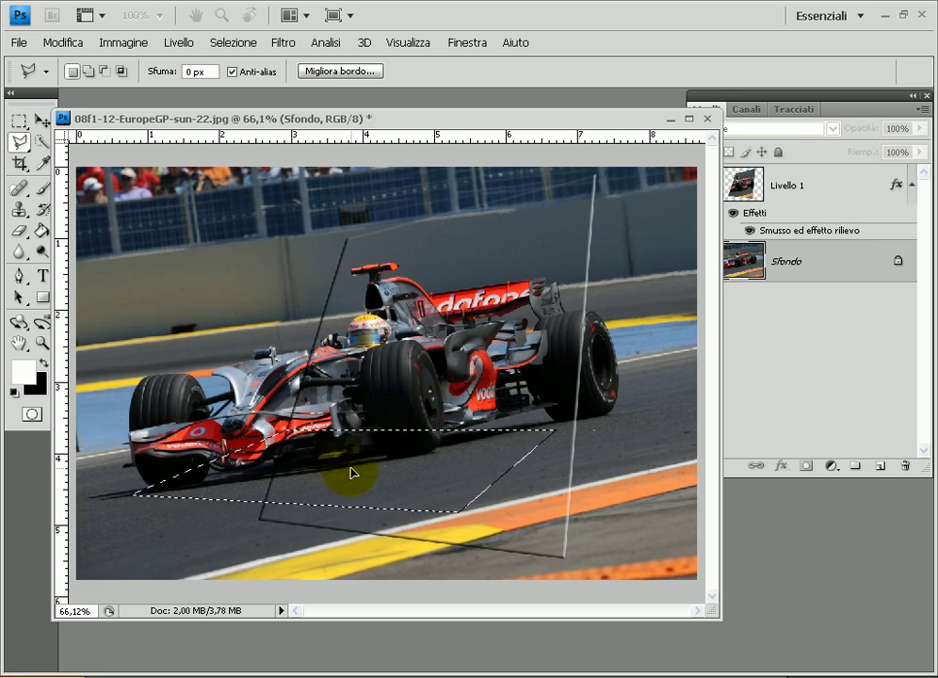
key(Up)
key(Up)
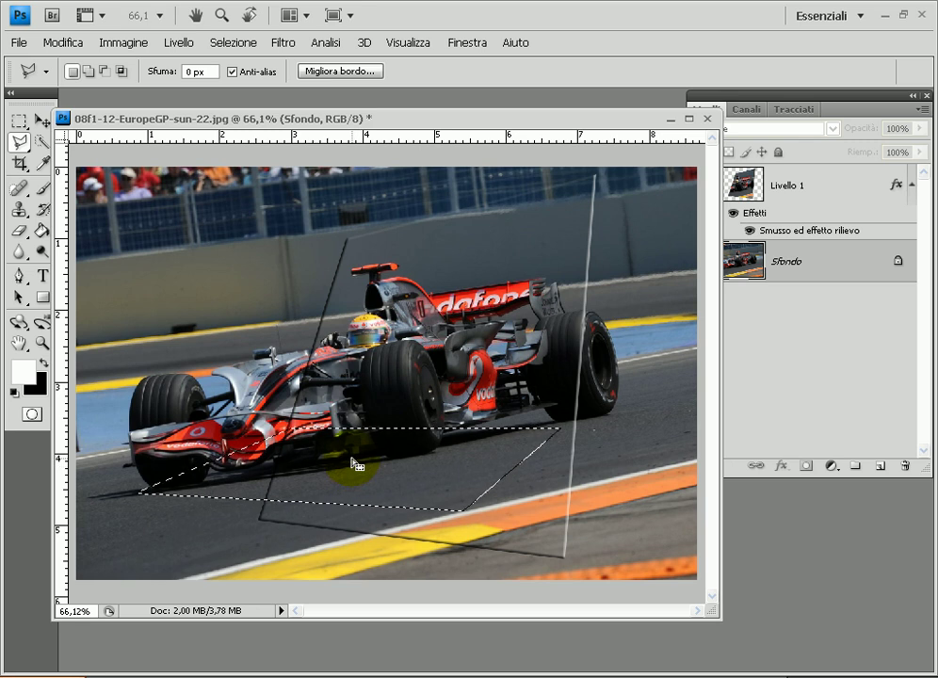
key(ctrl+j)
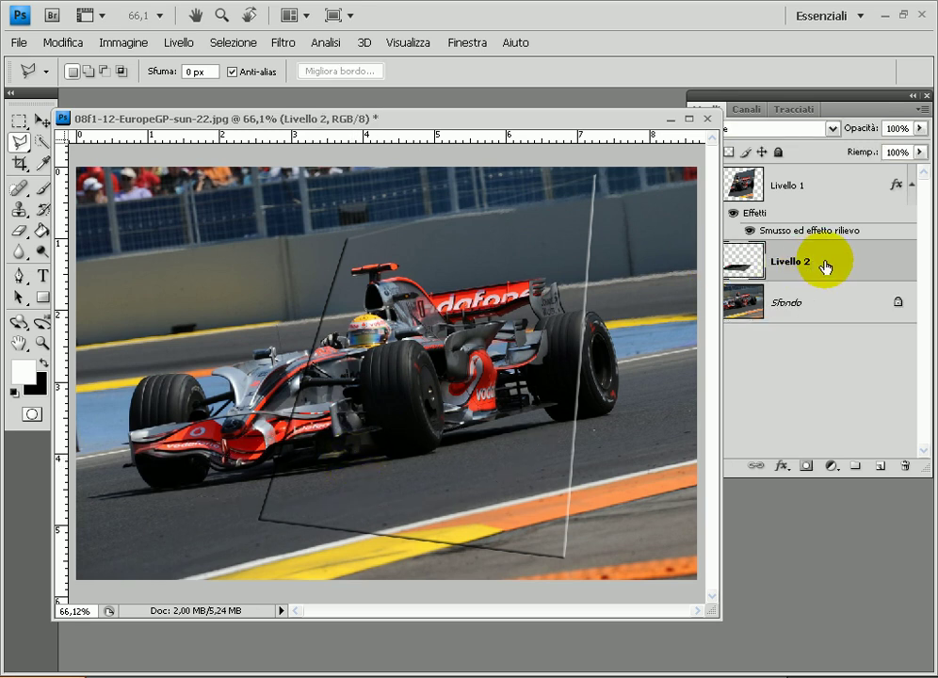
Move Livello 2 above Livello 1, add an inner bevel (depth 100, 5 px), hide Sfondo
drag(826, 268, 852, 177)
drag(723, 533, 693, 537)
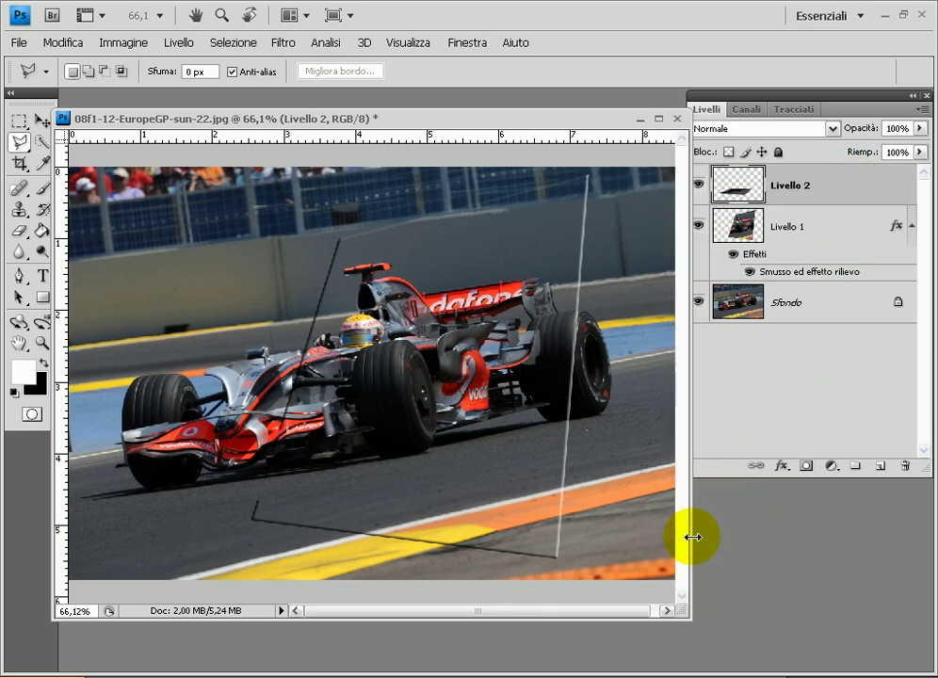
click(180, 44)
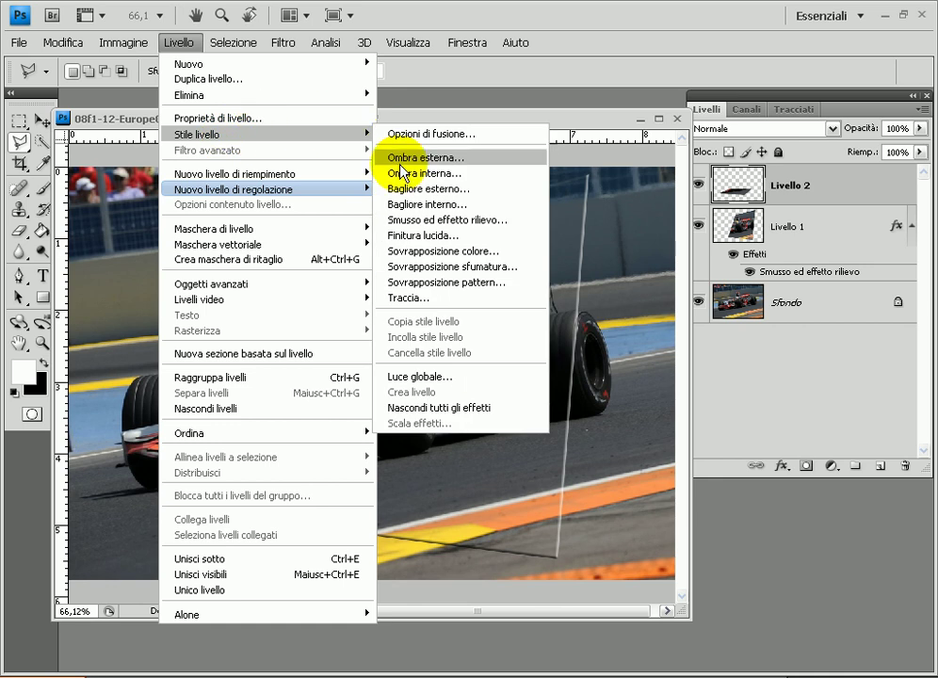
click(493, 222)
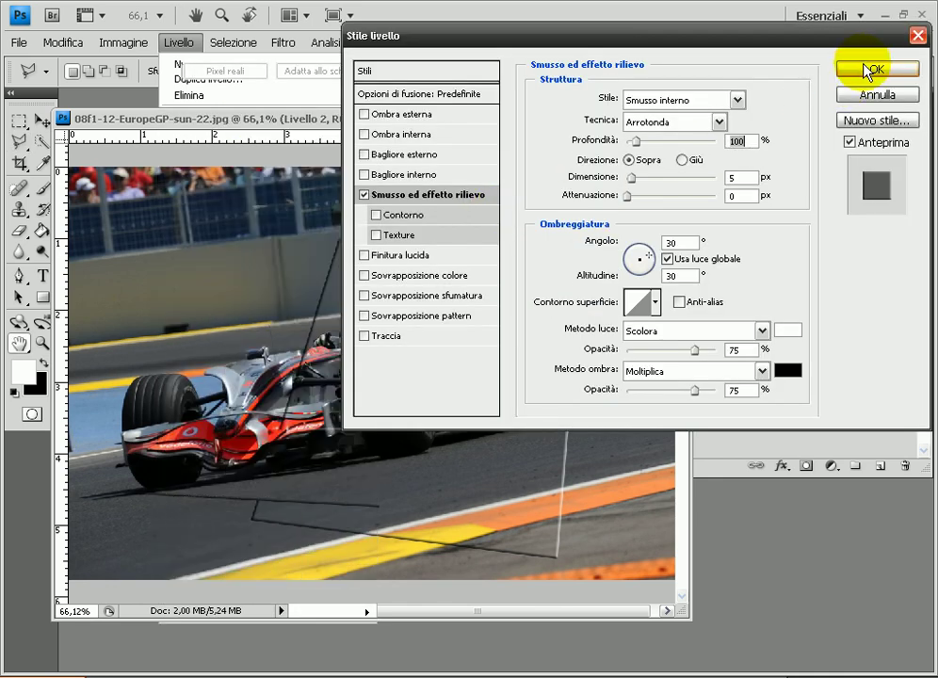
click(869, 69)
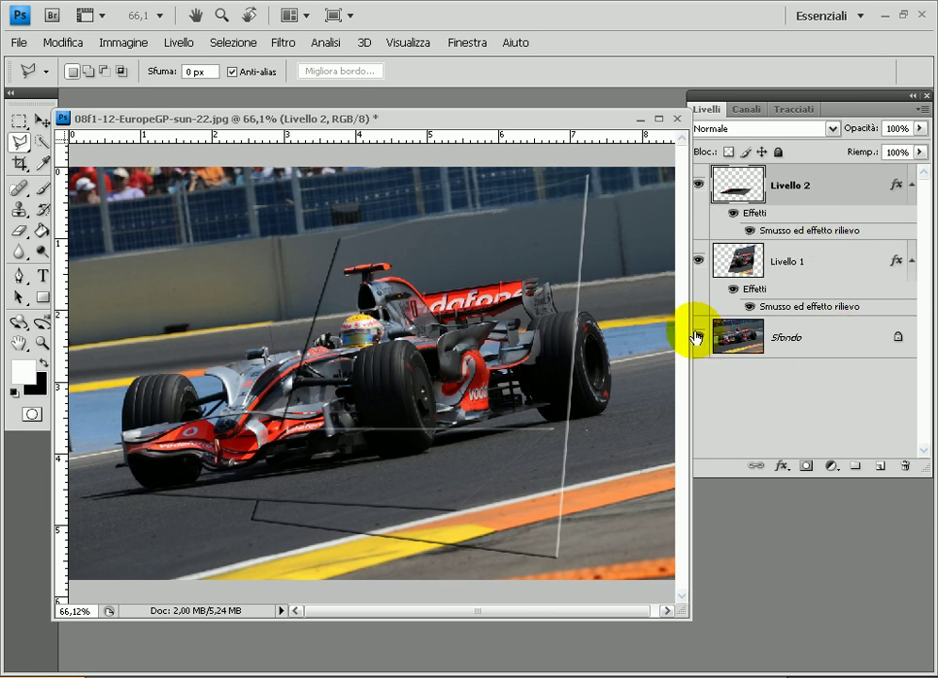
click(699, 338)
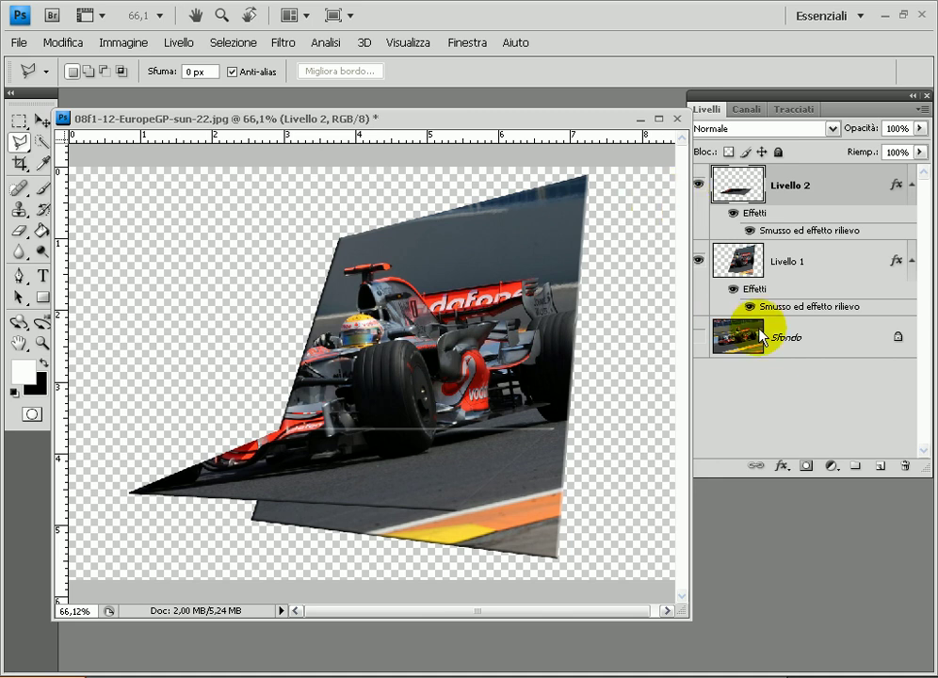
Make Sfondo visible again and duplicate it as Sfondo copia
click(835, 342)
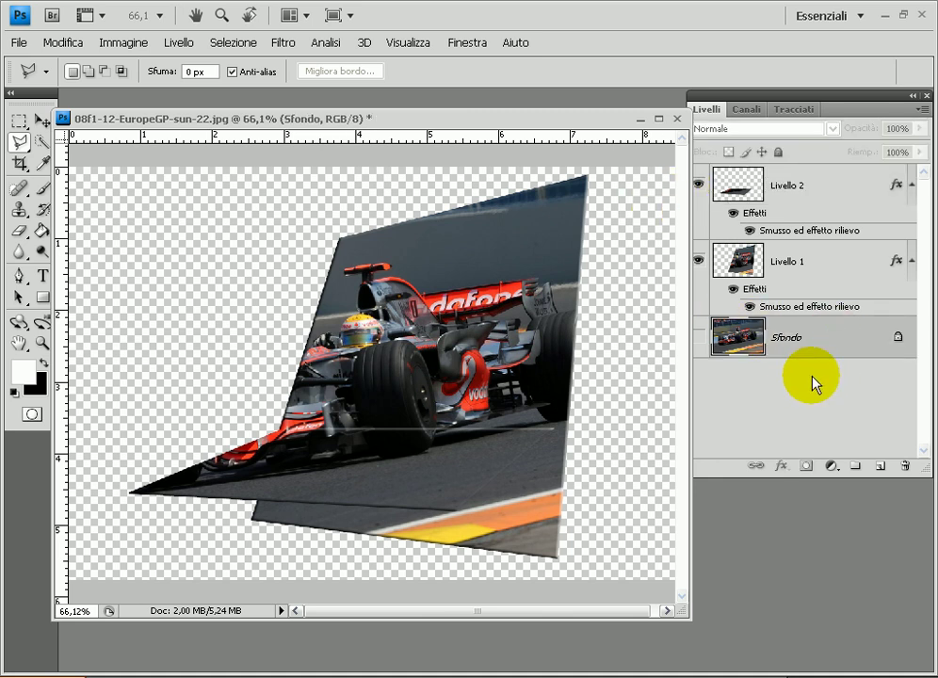
click(698, 337)
drag(848, 337, 882, 473)
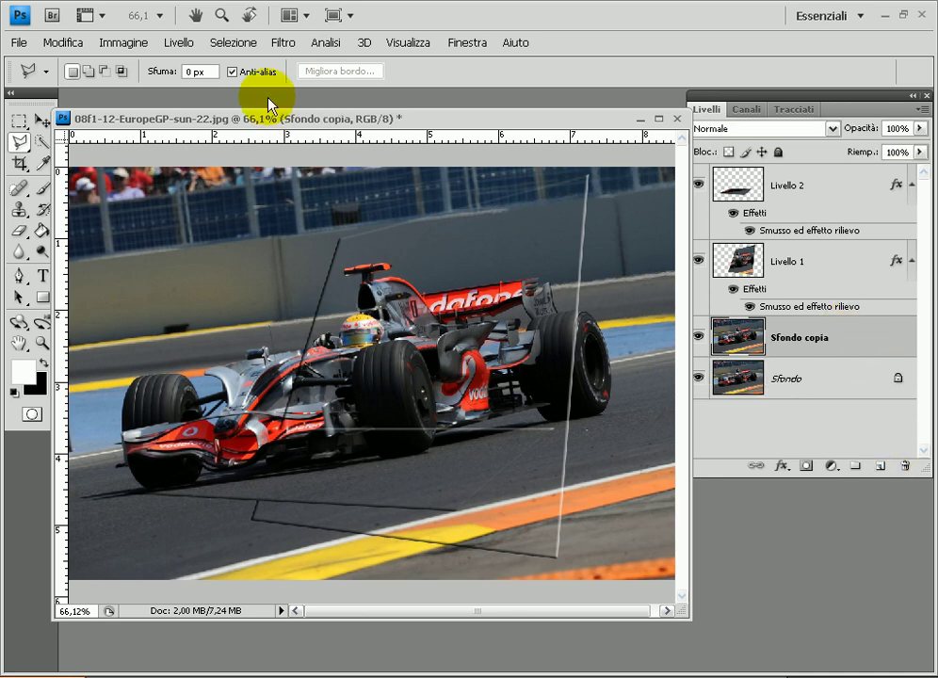
Desaturate Sfondo copia with Tonalità/saturazione at Saturazione -100
click(105, 43)
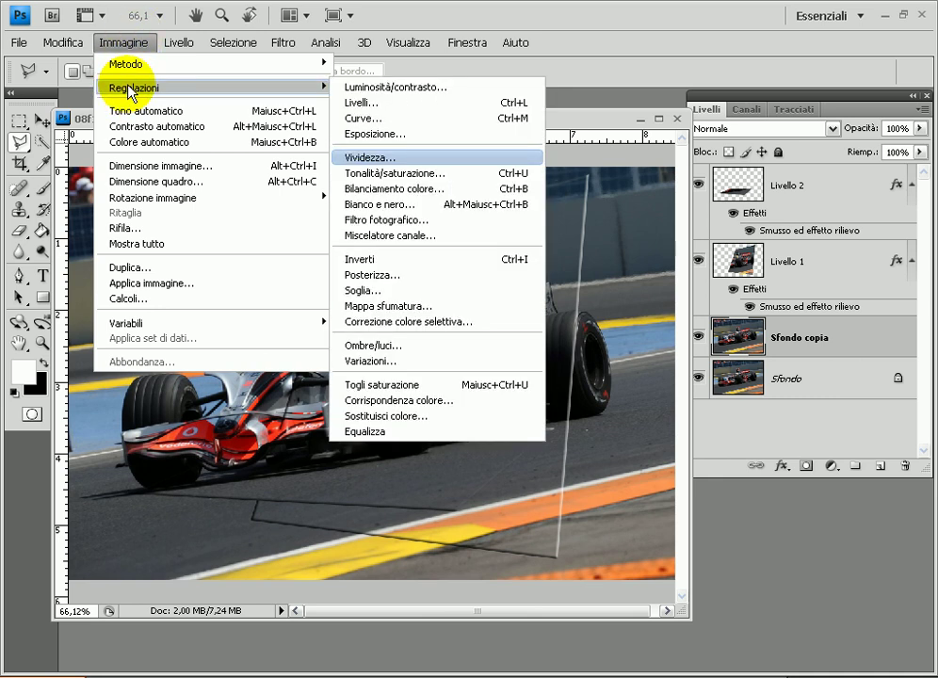
click(414, 176)
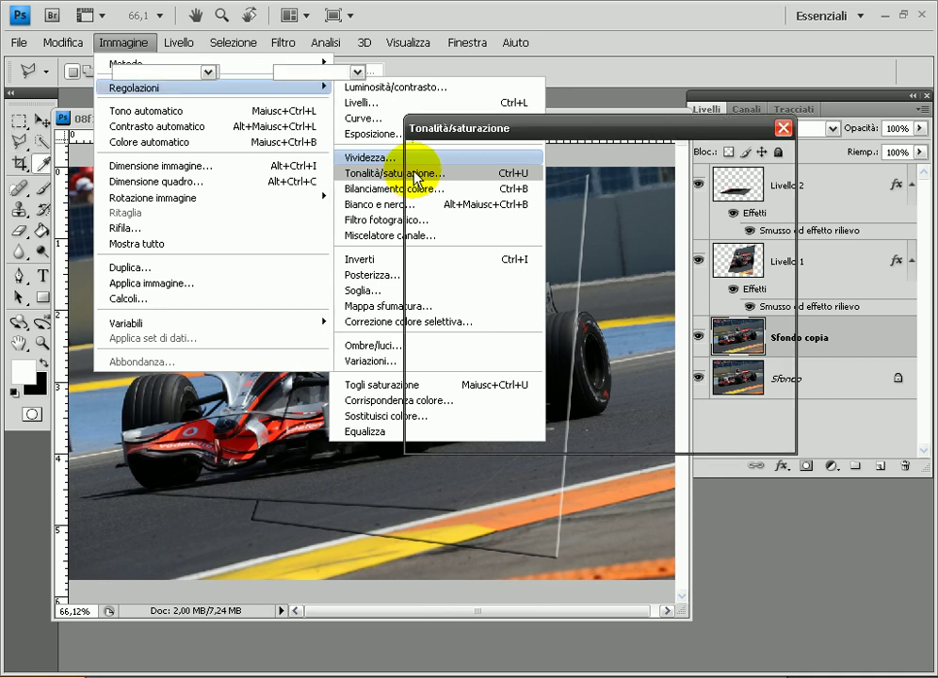
drag(552, 302, 441, 306)
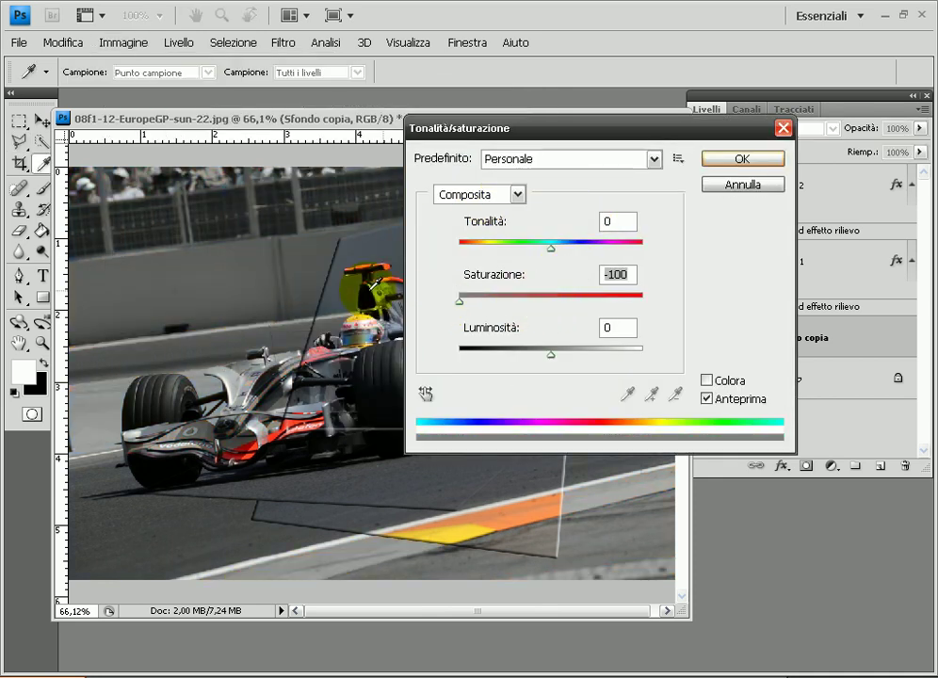
click(723, 159)
Zoom into the car's nose and front wing, then hide both Sfondo copia and Sfondo
key(l)
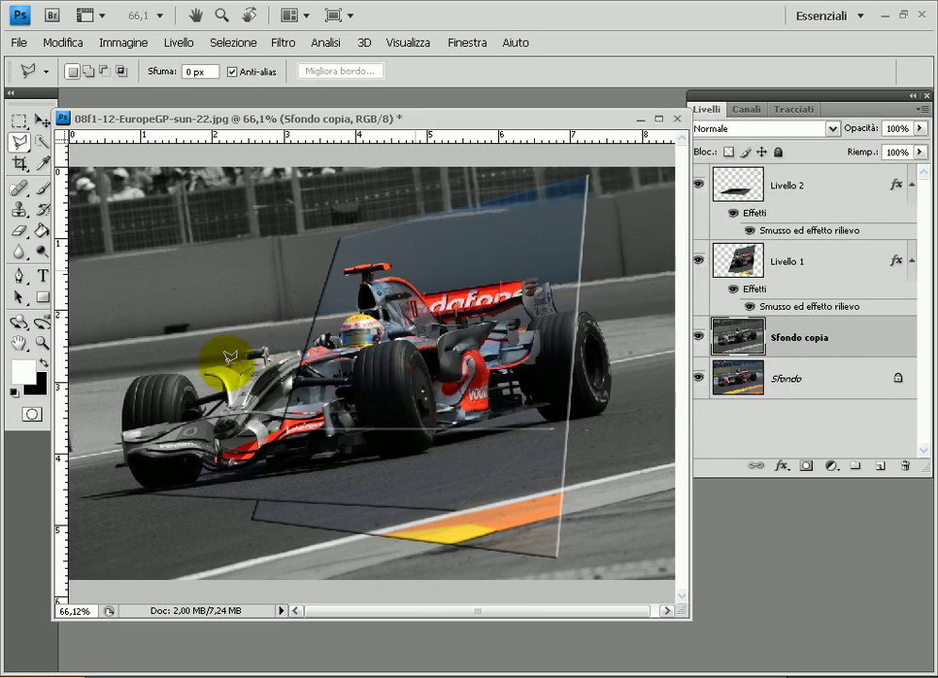
scroll(237, 358, up, 1)
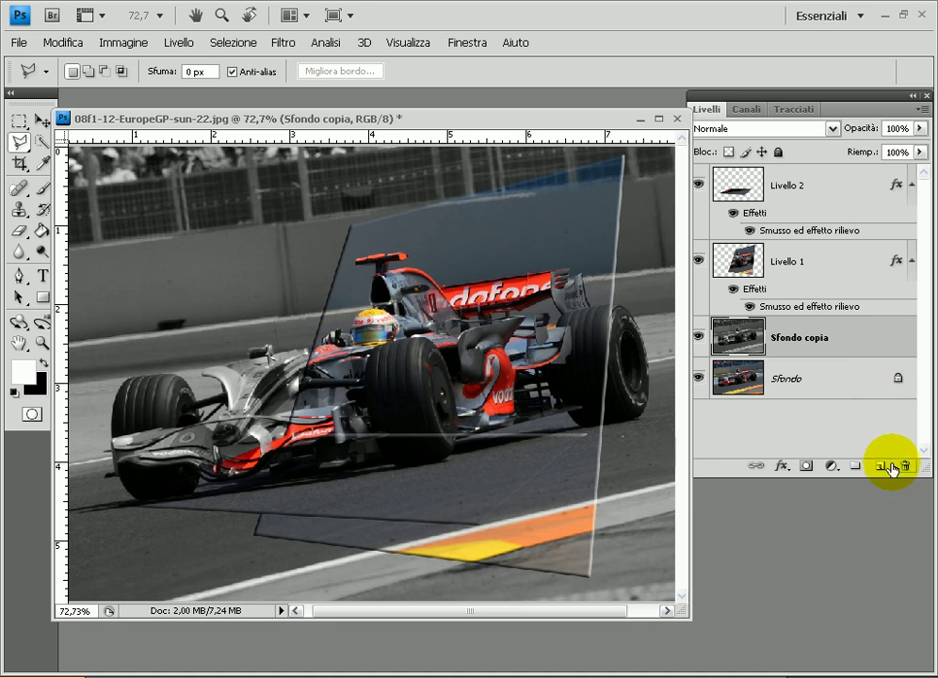
scroll(606, 445, up, 3)
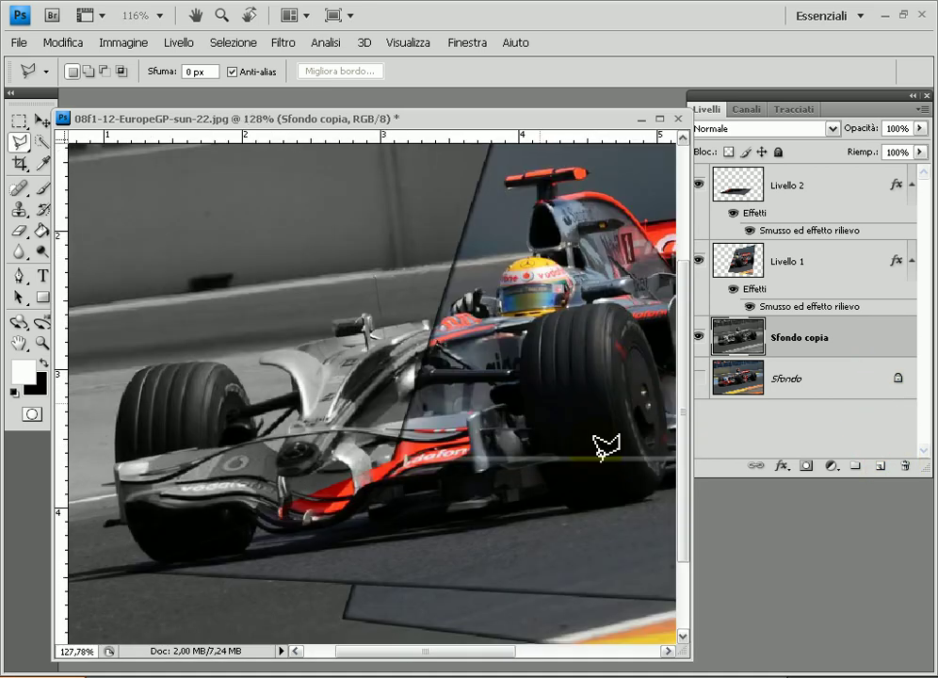
scroll(607, 446, up, 1)
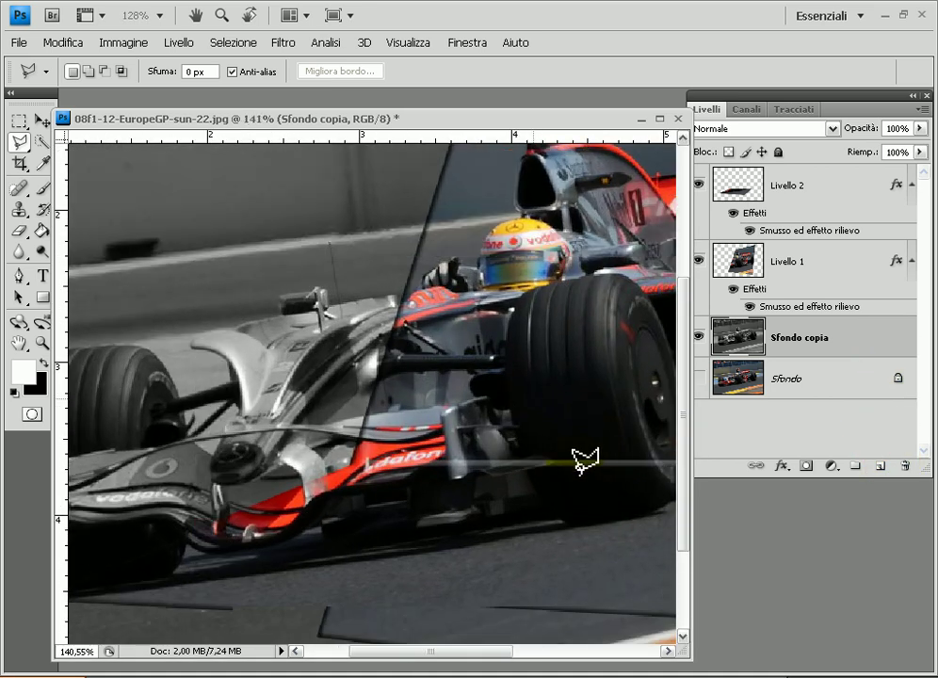
drag(313, 436, 451, 386)
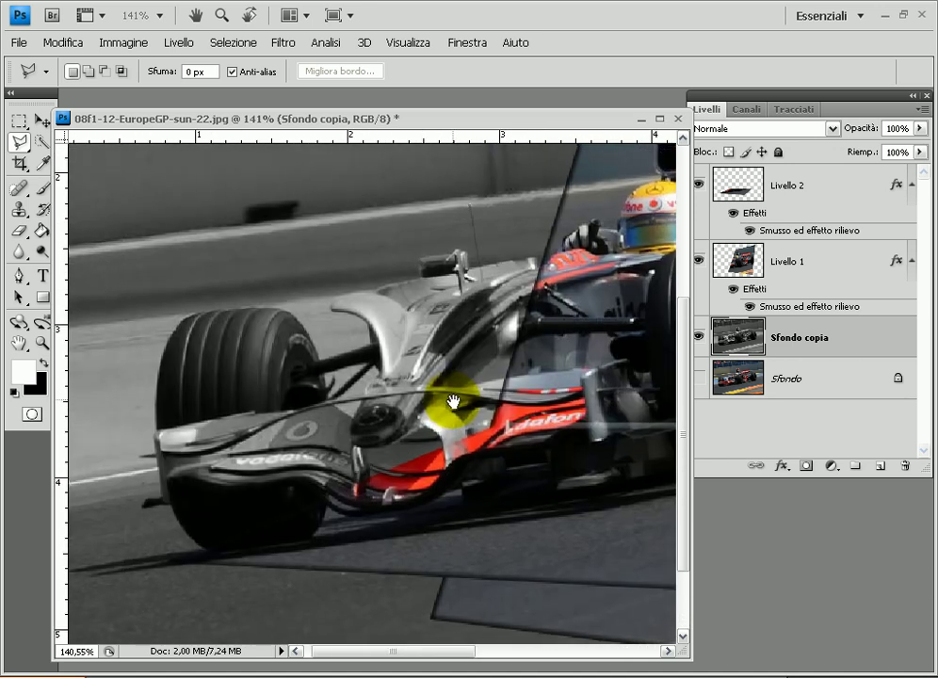
drag(451, 387, 461, 412)
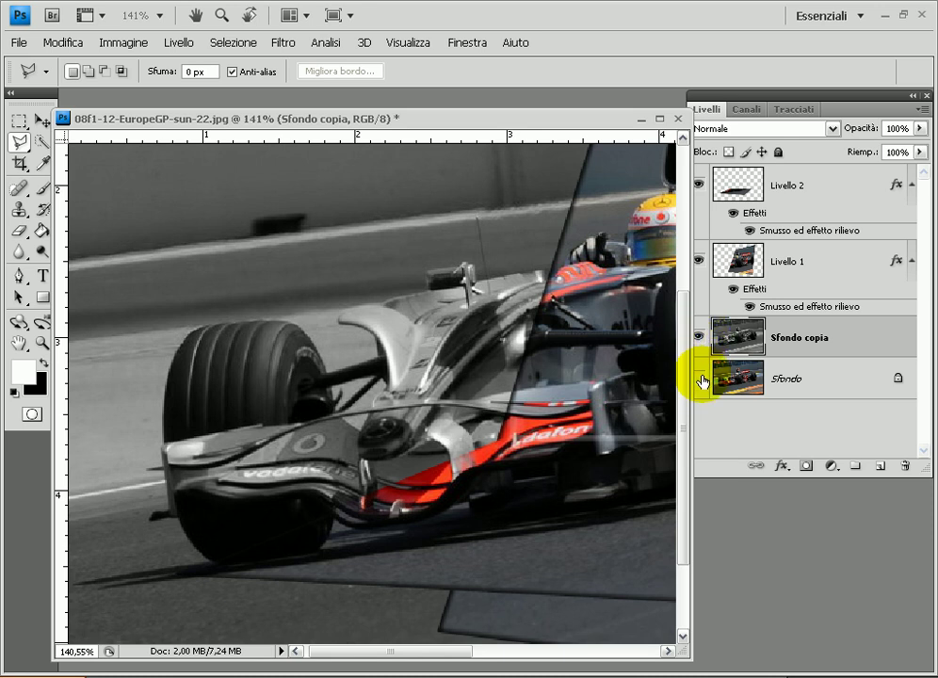
click(699, 337)
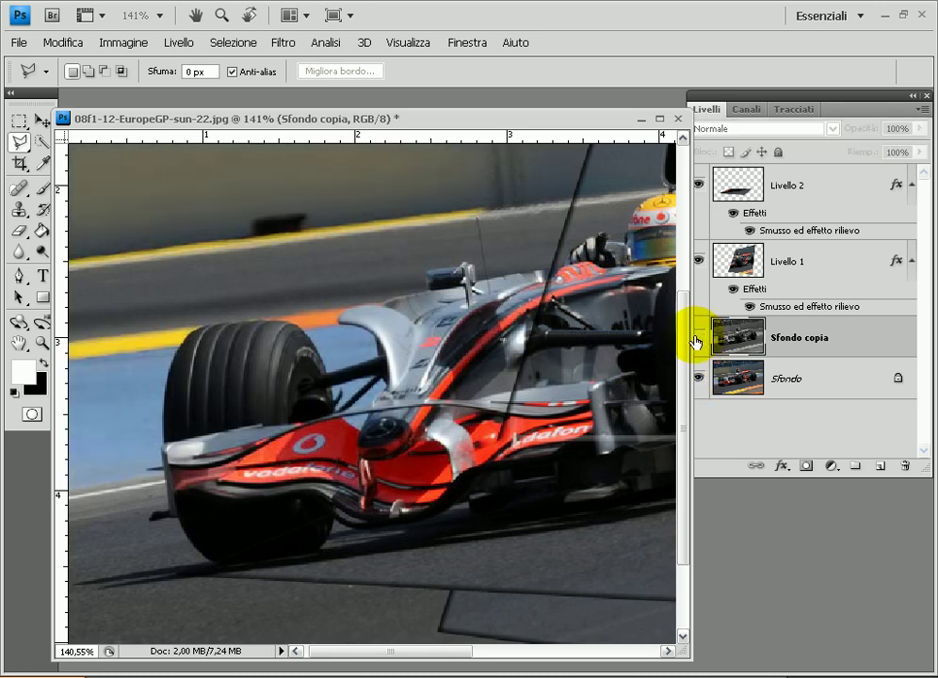
click(698, 385)
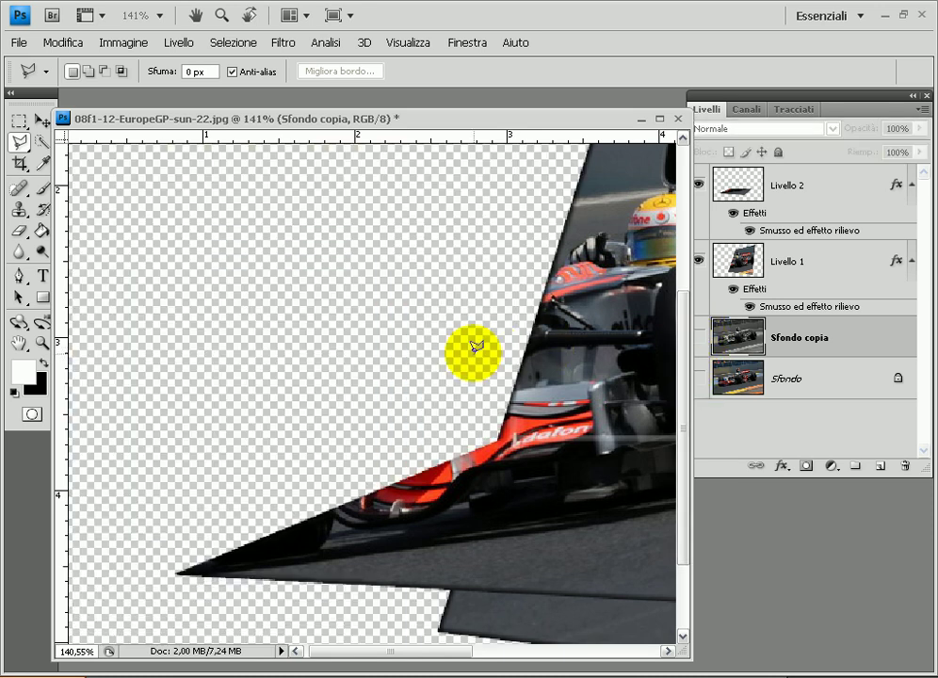
Show Sfondo copia and paint a black Quick Mask over the front tyre, wing and nose
click(698, 340)
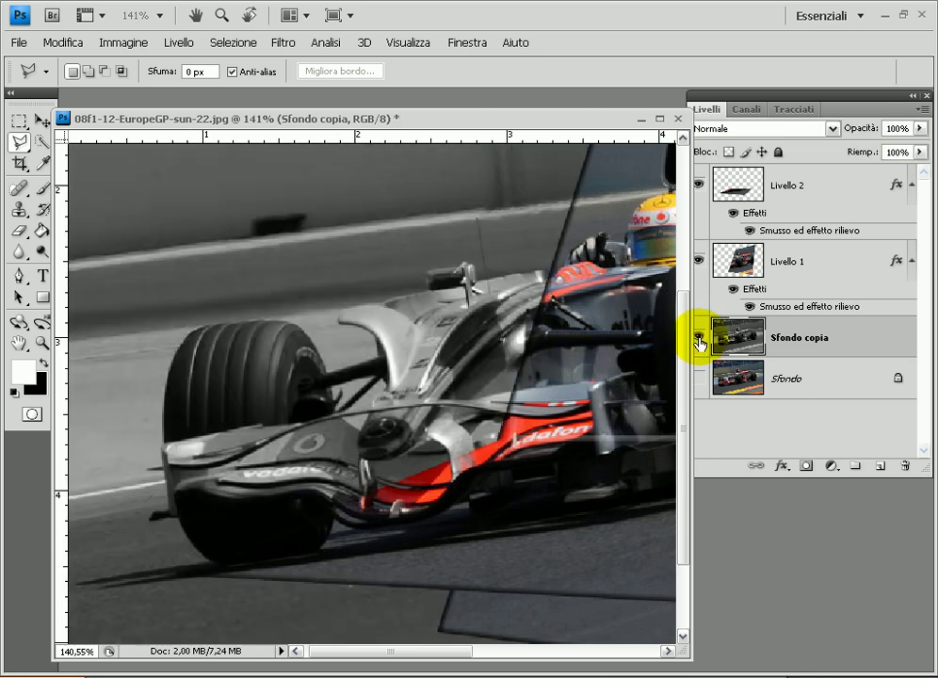
click(32, 414)
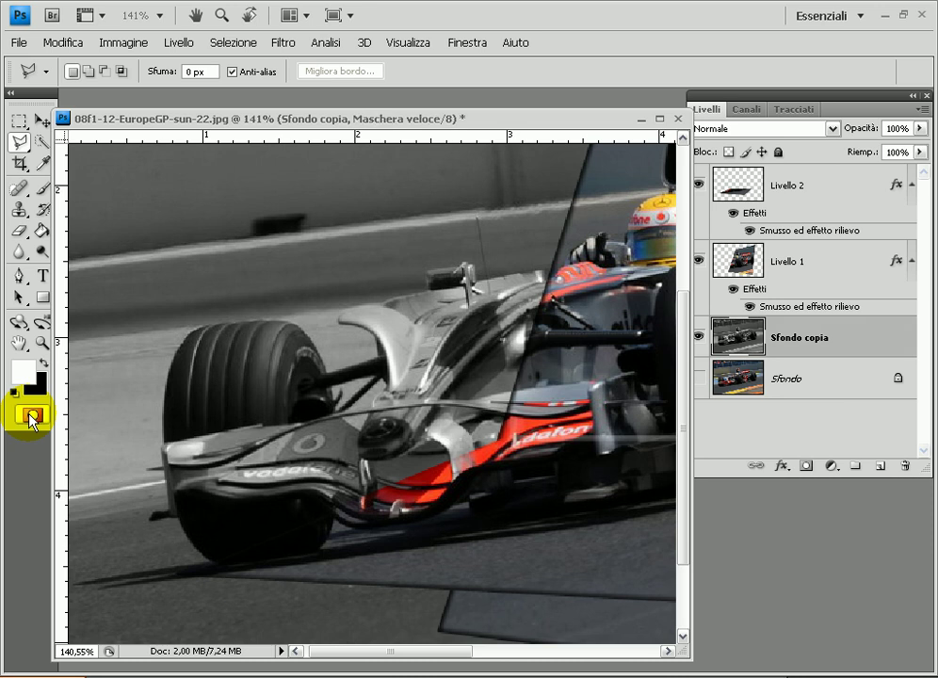
click(44, 364)
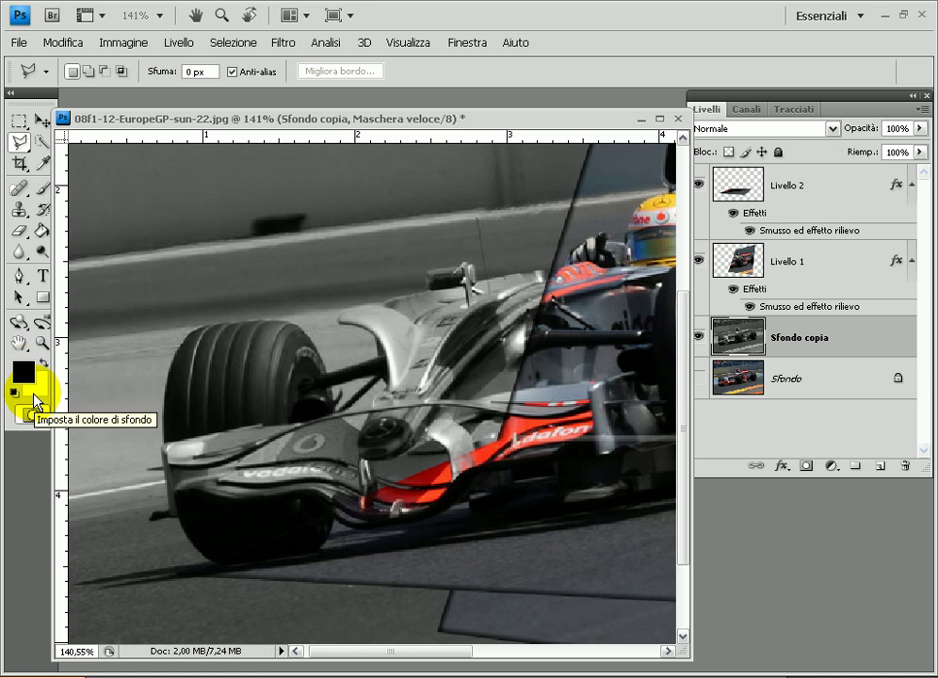
click(41, 188)
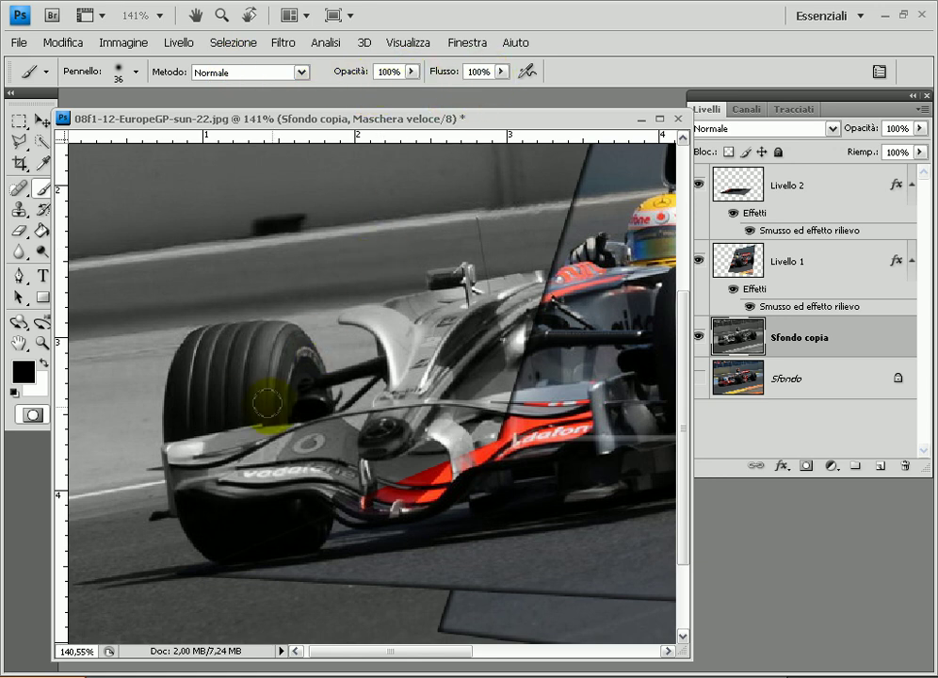
drag(238, 401, 254, 410)
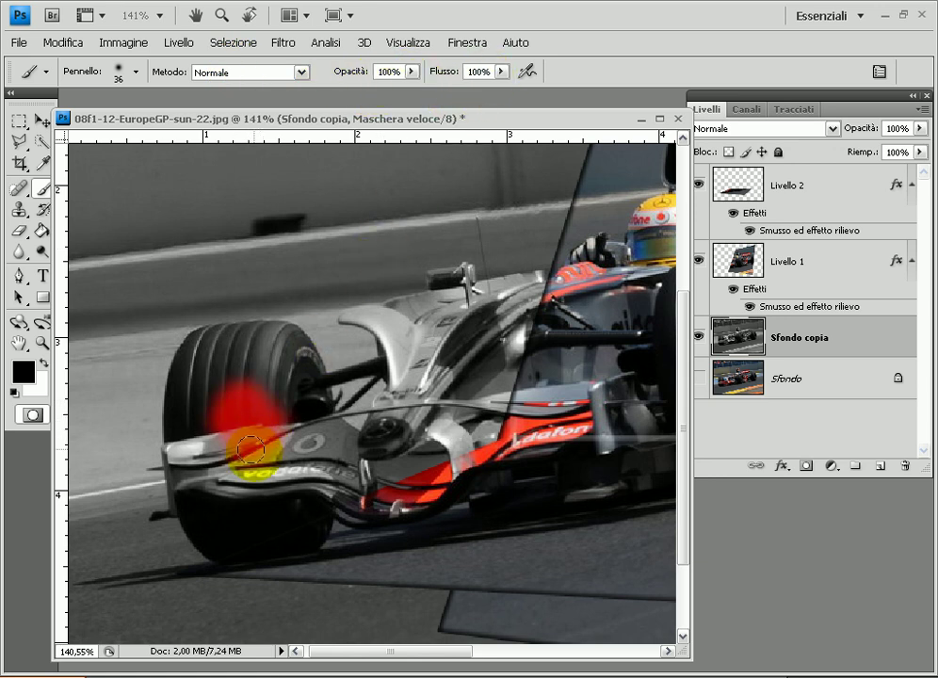
mouse_move(256, 465)
mouse_down()
mouse_move(263, 375)
mouse_move(219, 500)
mouse_move(261, 512)
mouse_move(287, 434)
mouse_move(419, 450)
mouse_move(398, 441)
mouse_move(440, 430)
mouse_move(419, 356)
mouse_move(460, 440)
mouse_move(503, 388)
mouse_move(494, 328)
mouse_move(534, 283)
mouse_move(544, 294)
mouse_move(450, 314)
mouse_move(424, 363)
mouse_up()
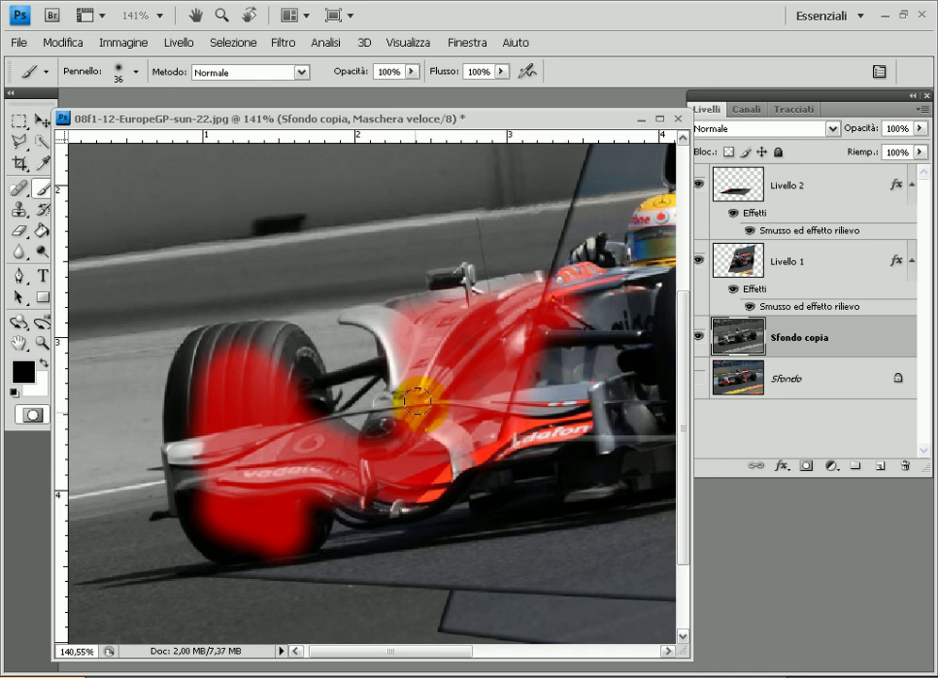
mouse_move(293, 414)
mouse_down()
mouse_move(279, 382)
mouse_move(185, 452)
mouse_up()
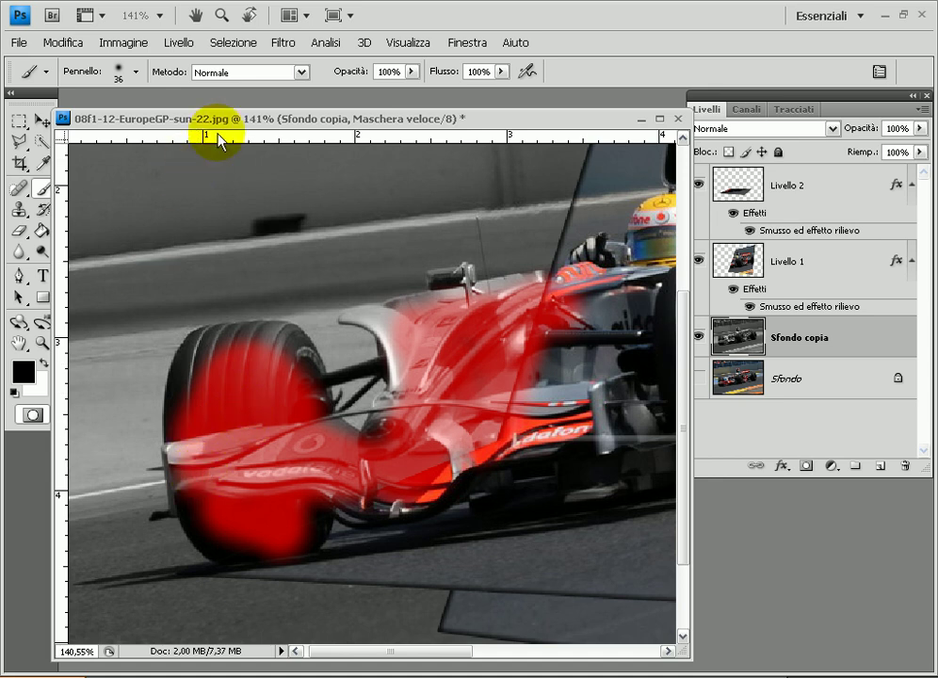
Refine the mask edges with a smaller brush and white, then convert it to a selection
click(137, 72)
drag(49, 123, 40, 124)
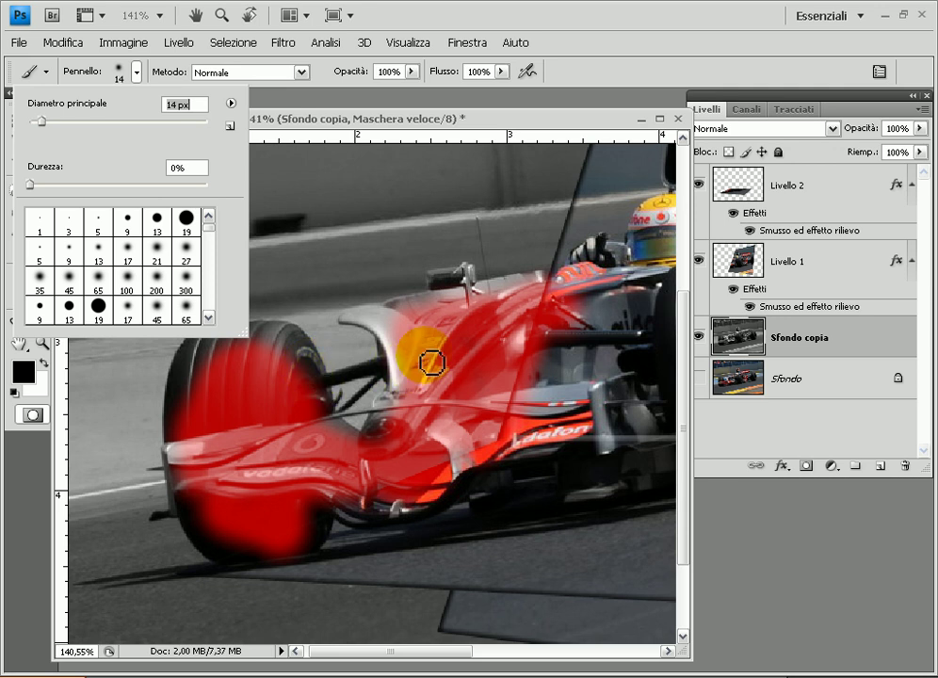
click(447, 316)
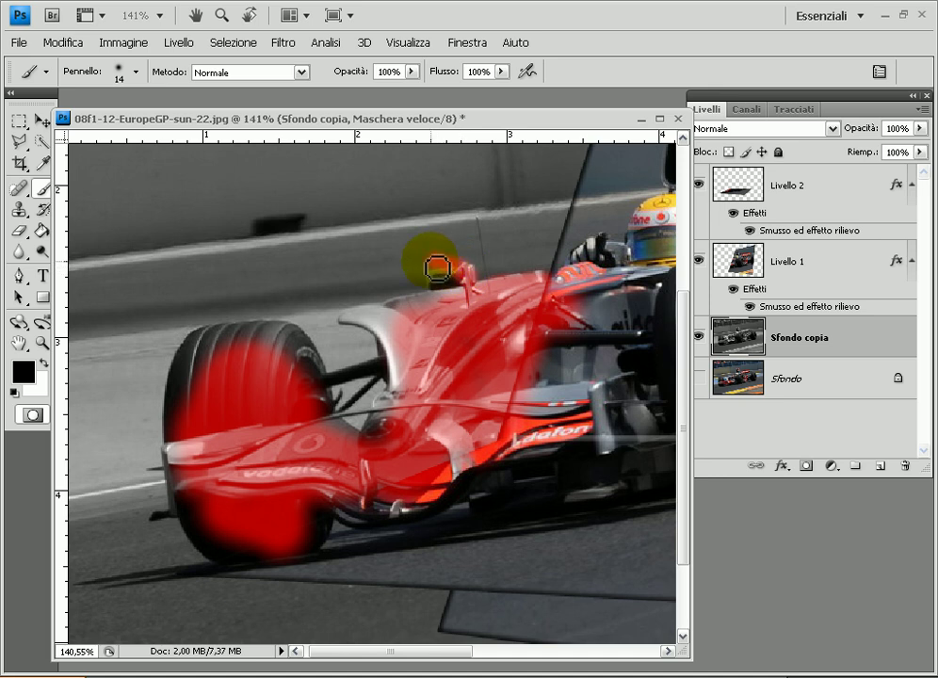
click(42, 362)
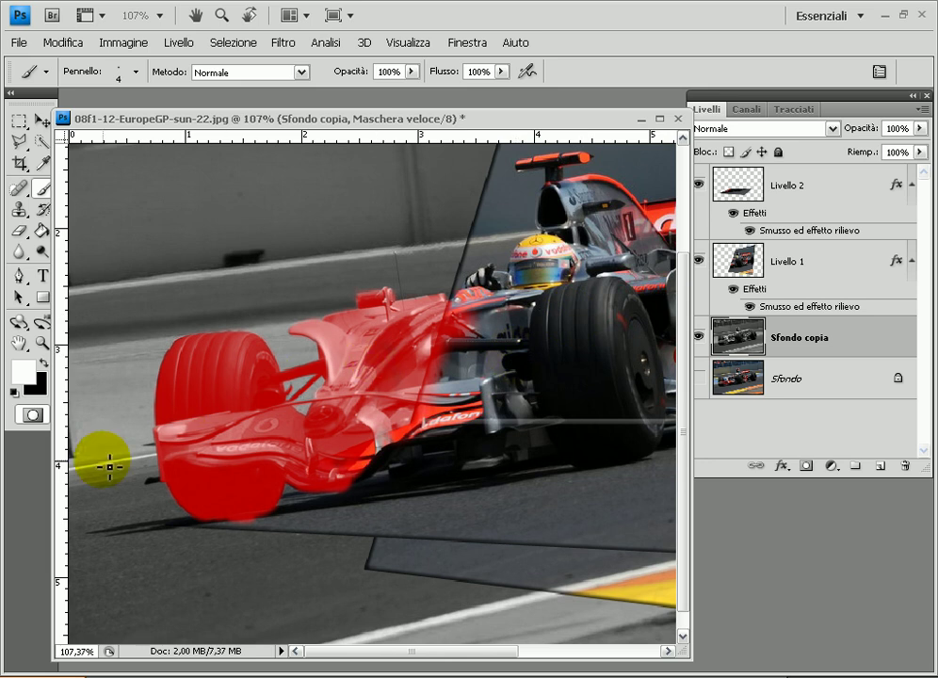
click(34, 418)
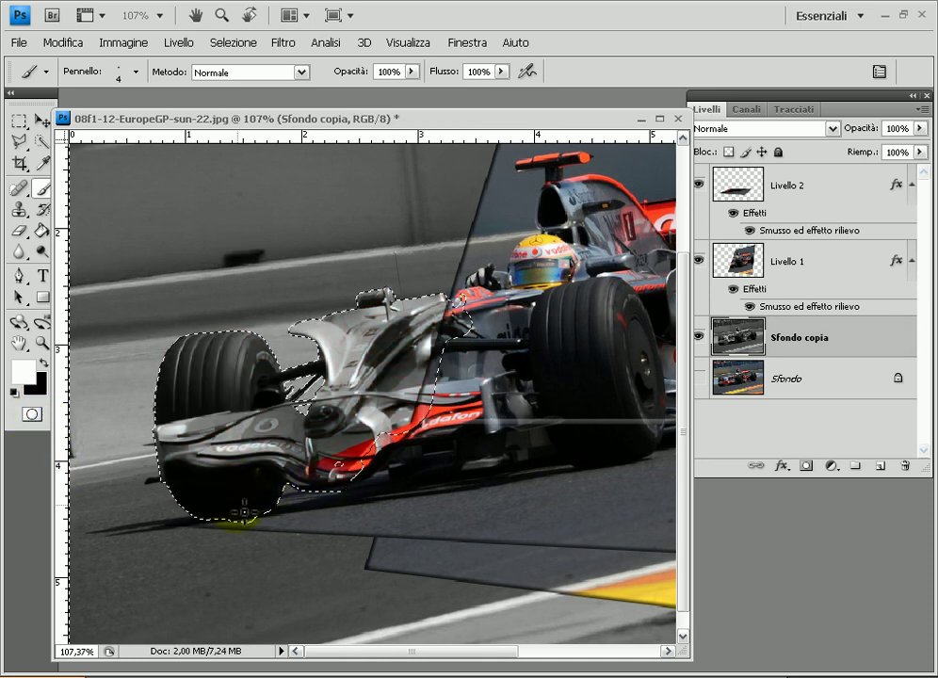
Delete the greyscale Sfondo copia layer and make the colour Sfondo photo visible again
scroll(335, 394, up, 1)
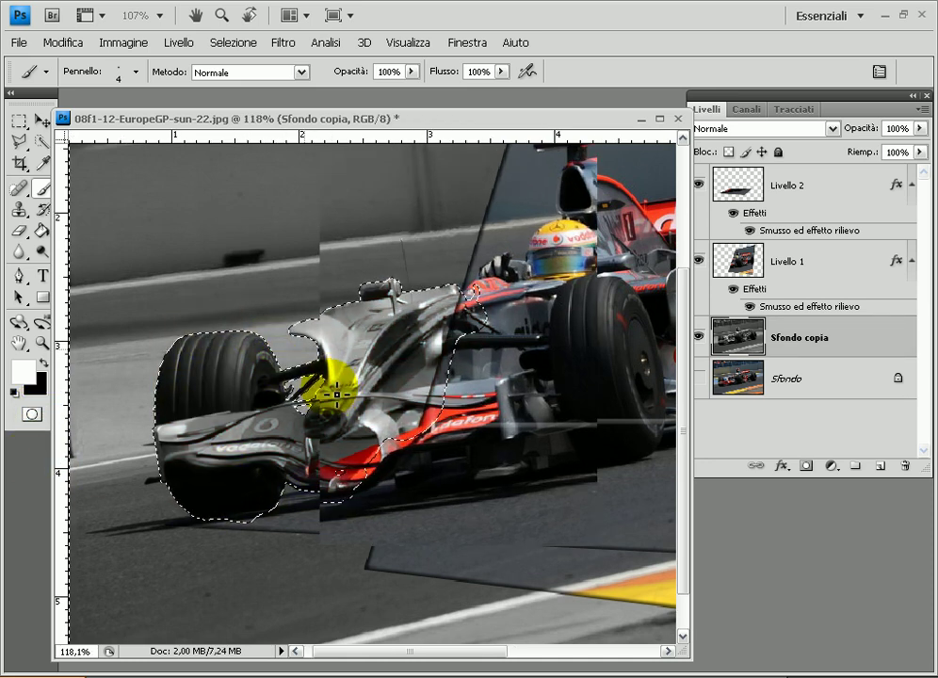
scroll(335, 394, up, 1)
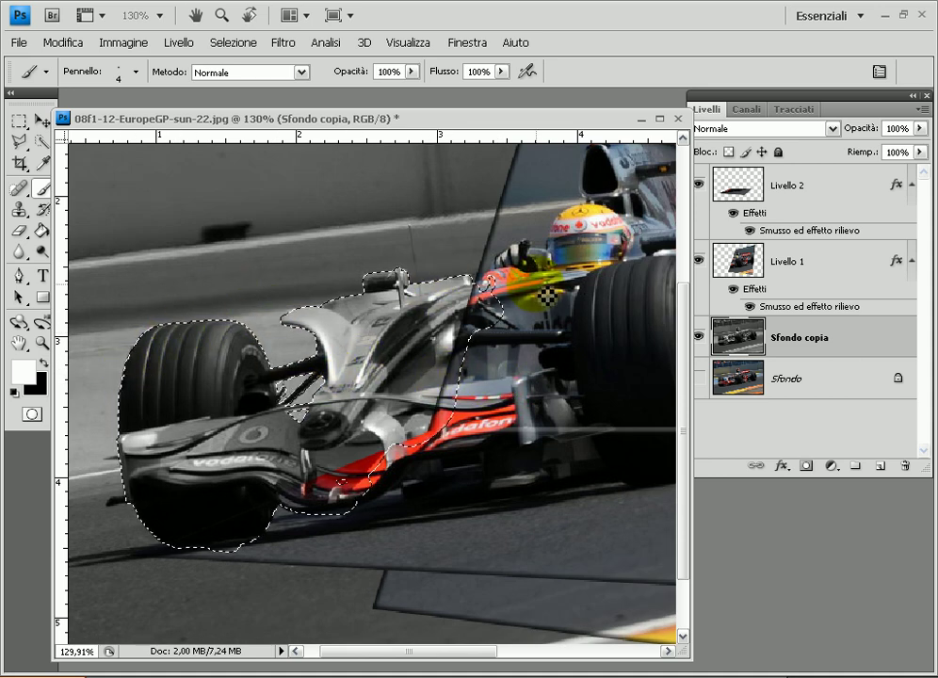
scroll(500, 282, down, 1)
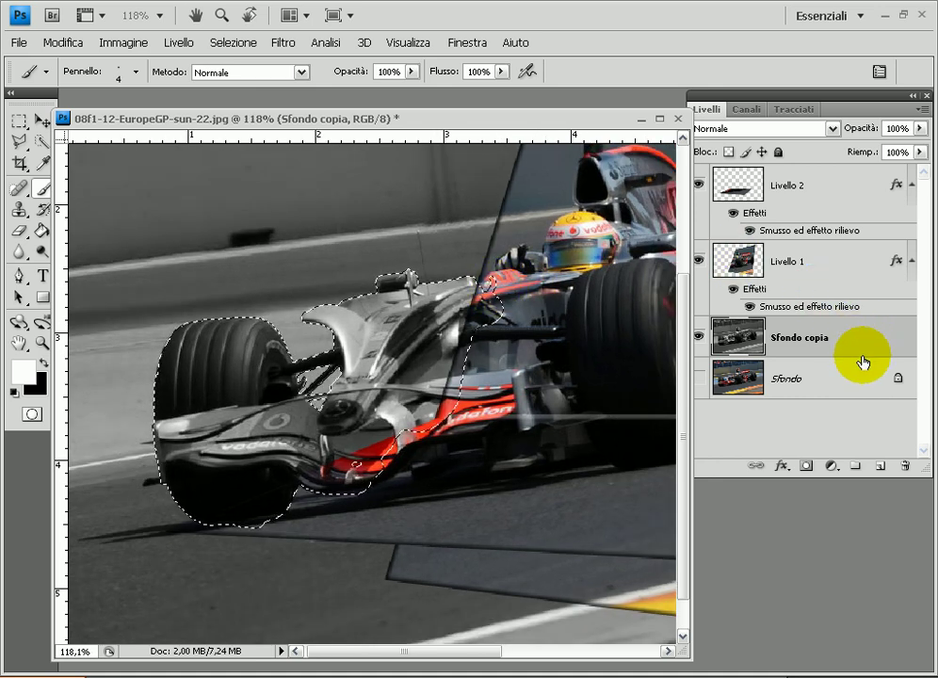
drag(863, 358, 907, 468)
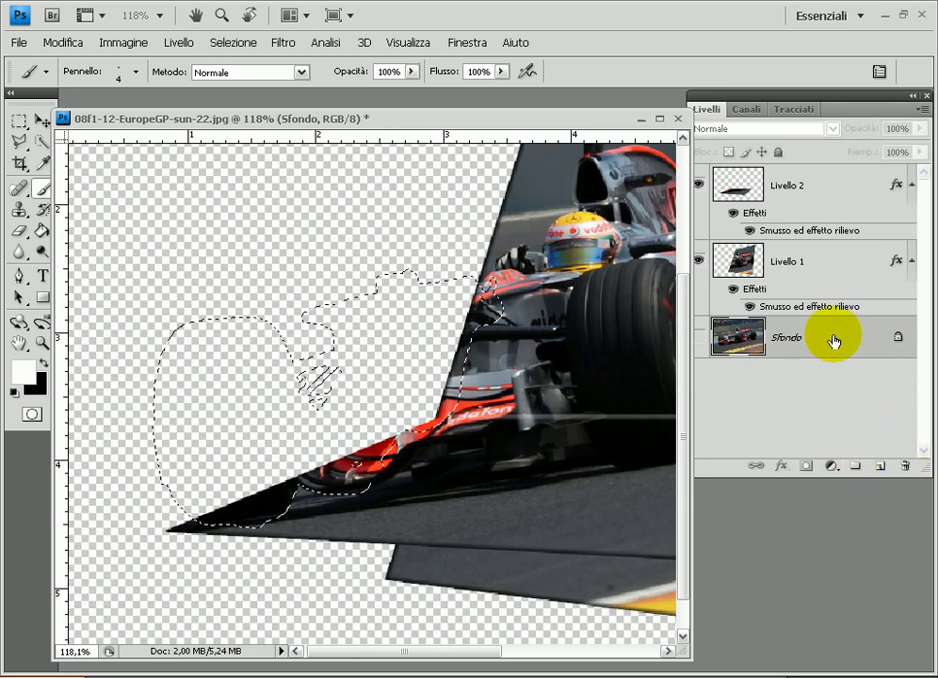
click(699, 339)
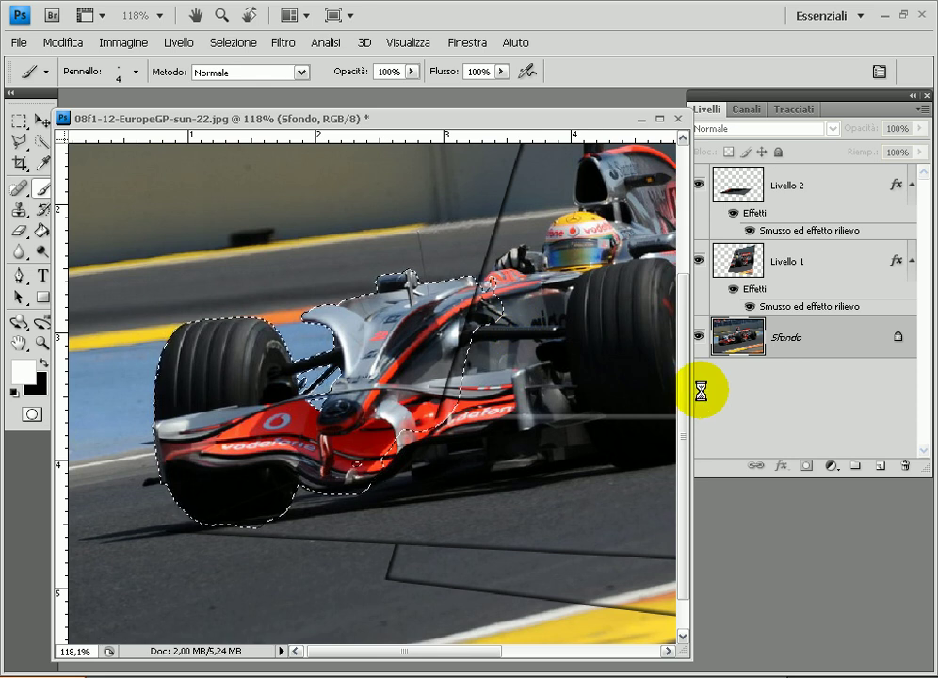
Invert the selection so only the car's nose is selected
key(ctrl+j)
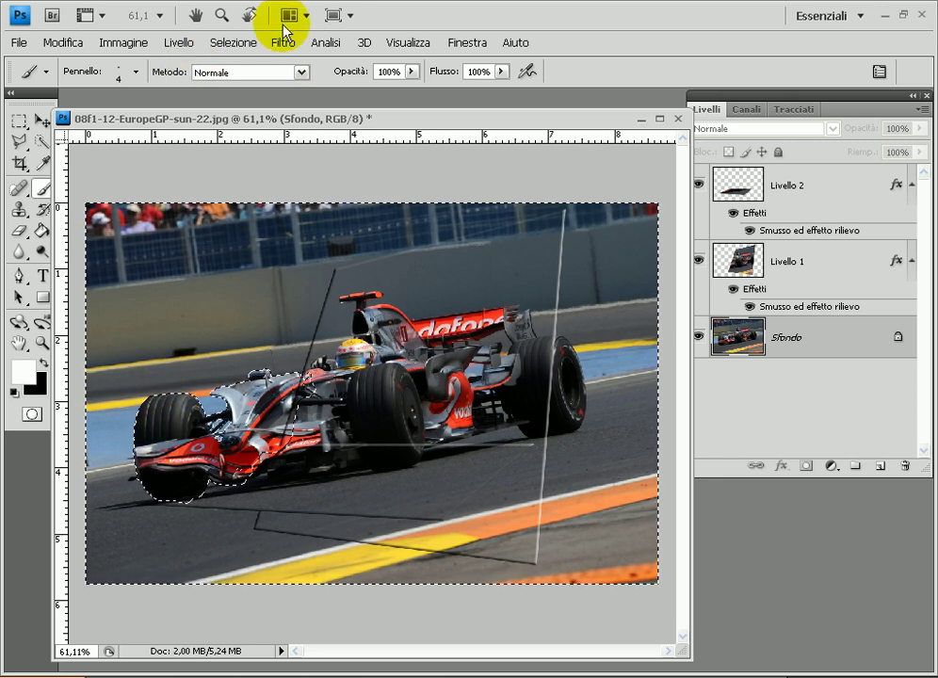
click(227, 43)
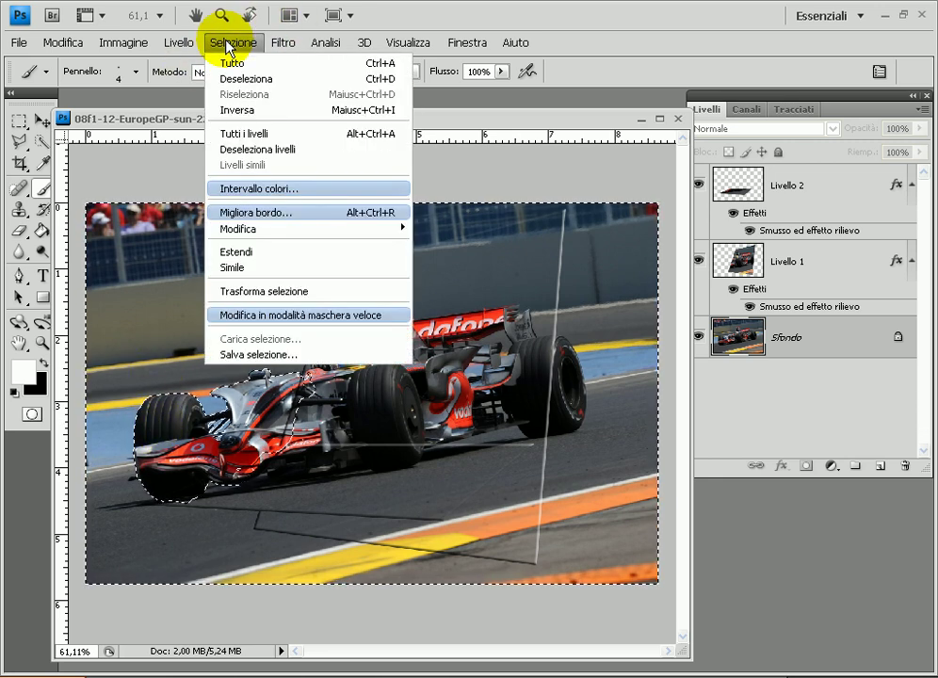
click(237, 110)
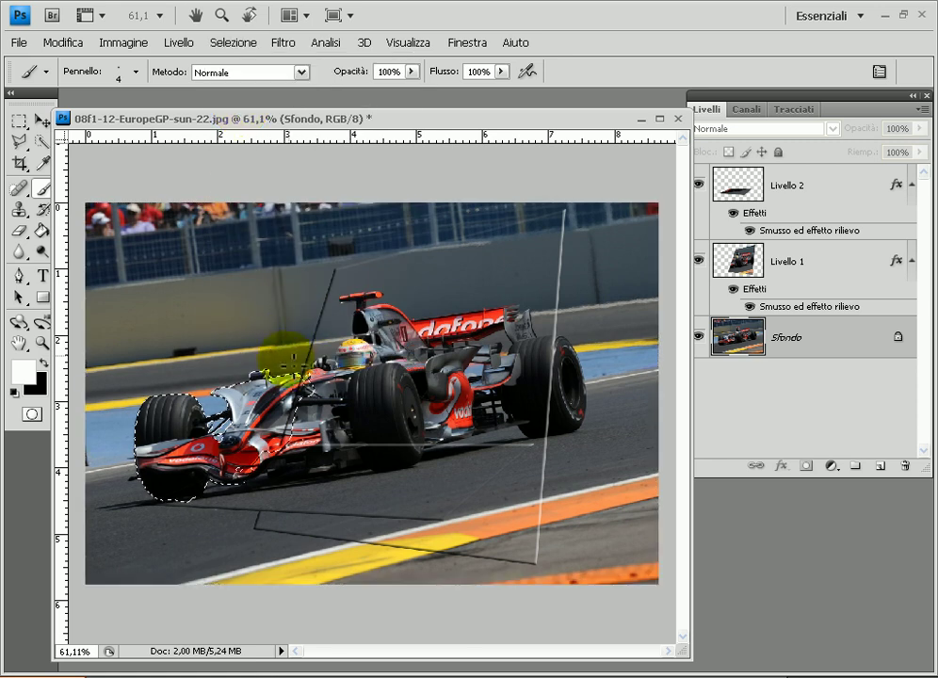
click(217, 396)
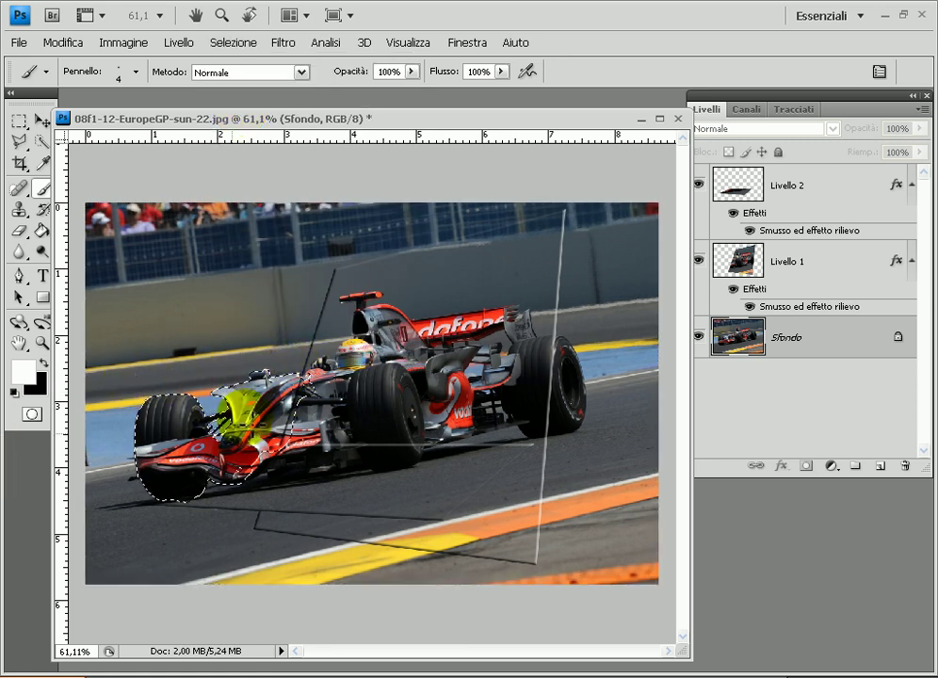
scroll(226, 407, up, 1)
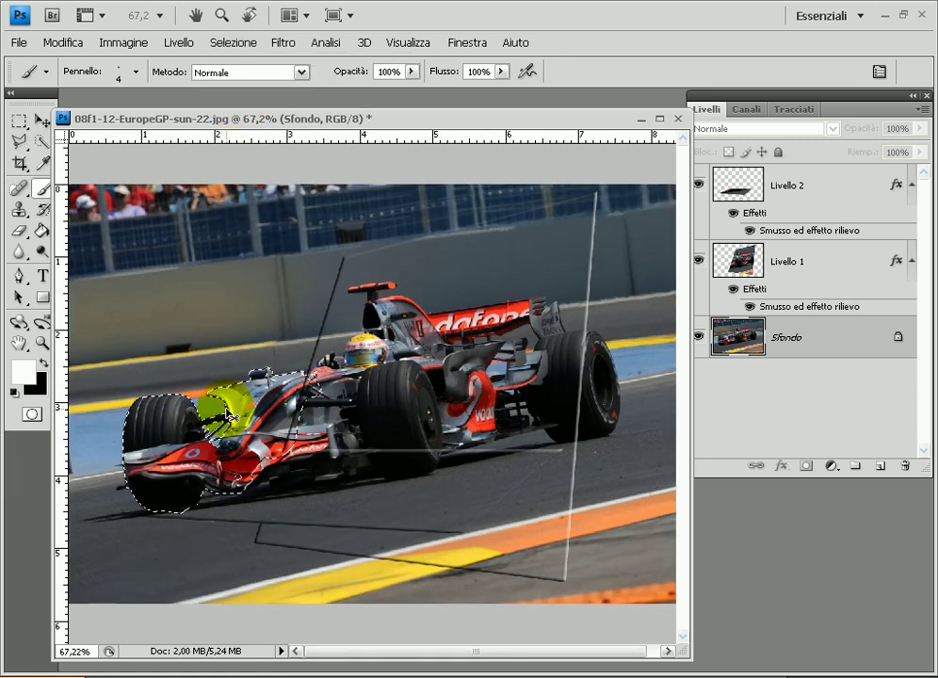
Copy the selected car nose onto a new Livello 3 layer and hide Sfondo
key(ctrl+j)
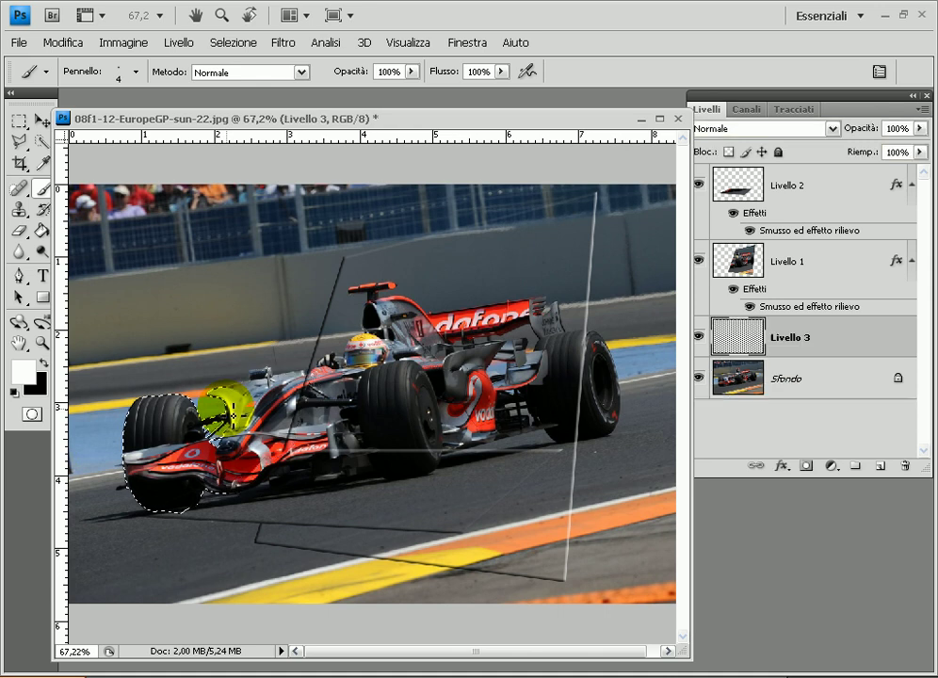
click(700, 382)
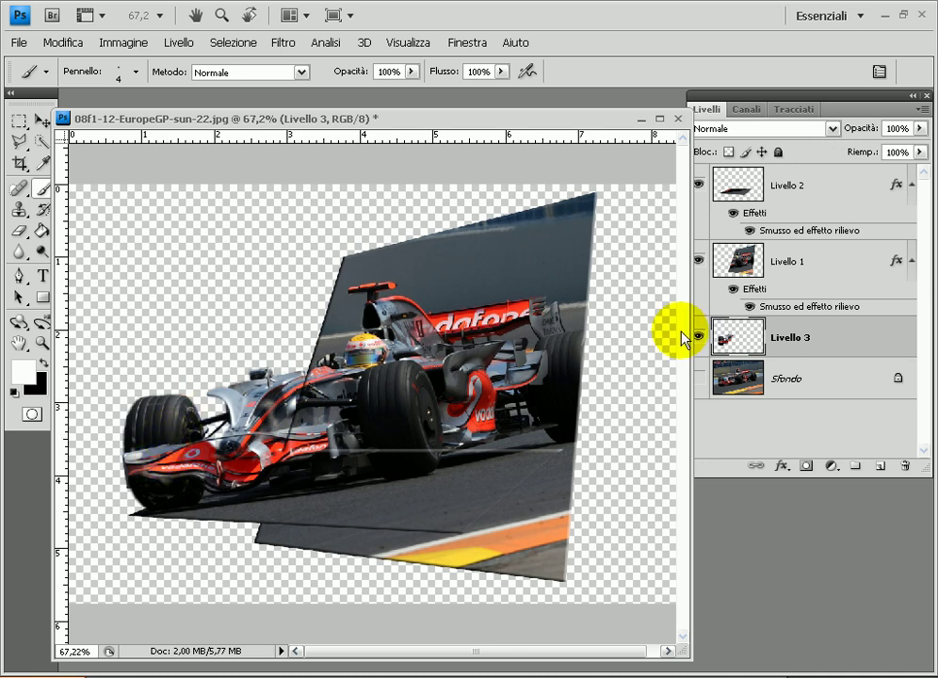
key(c)
key(ctrl+0)
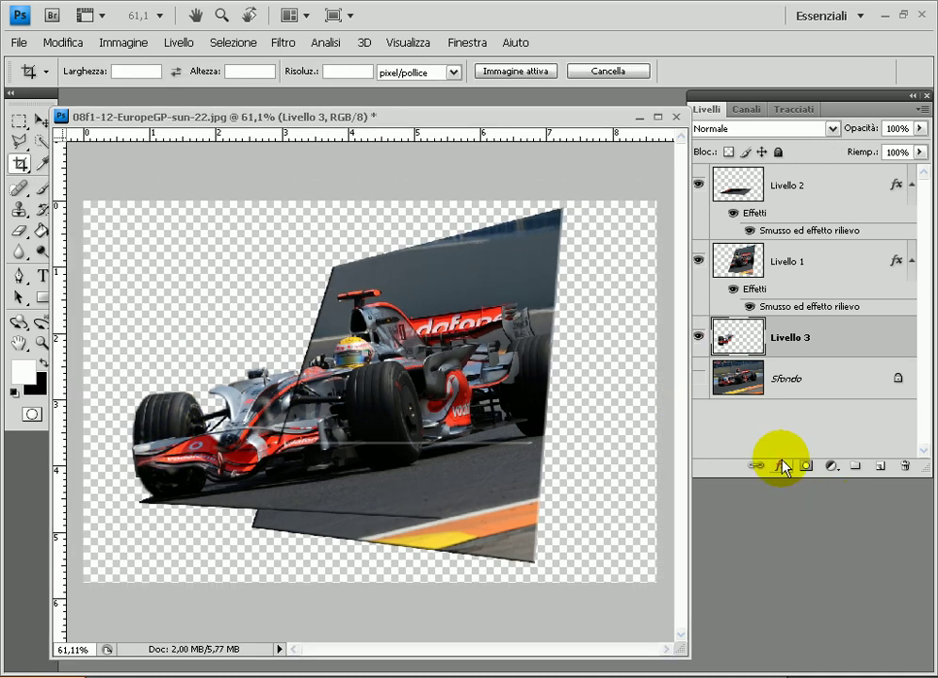
Remove the bevel effects from both Livello 2 and Livello 1
click(880, 237)
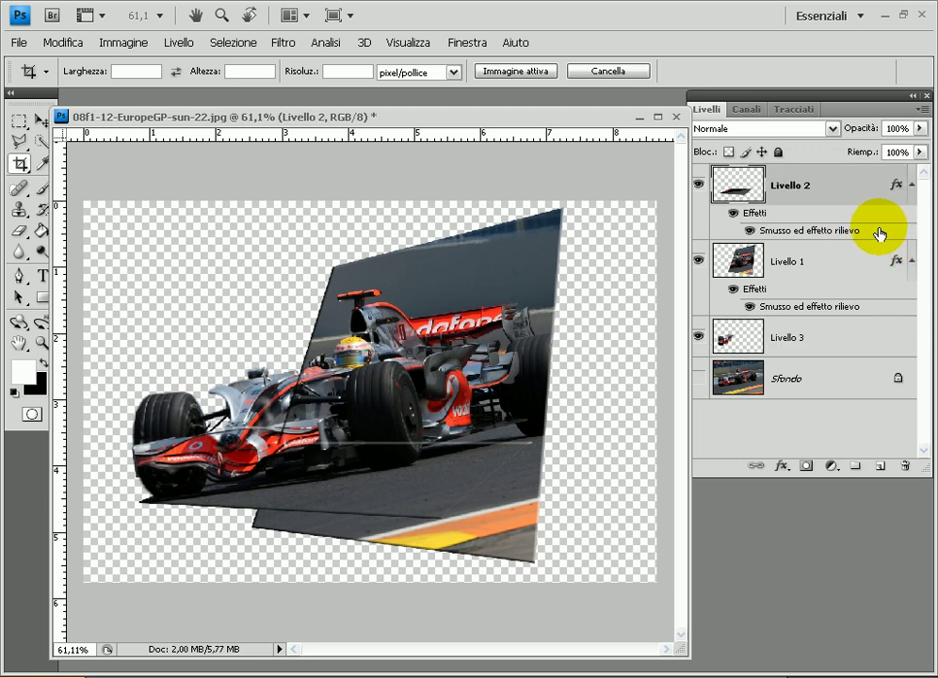
drag(860, 237, 905, 459)
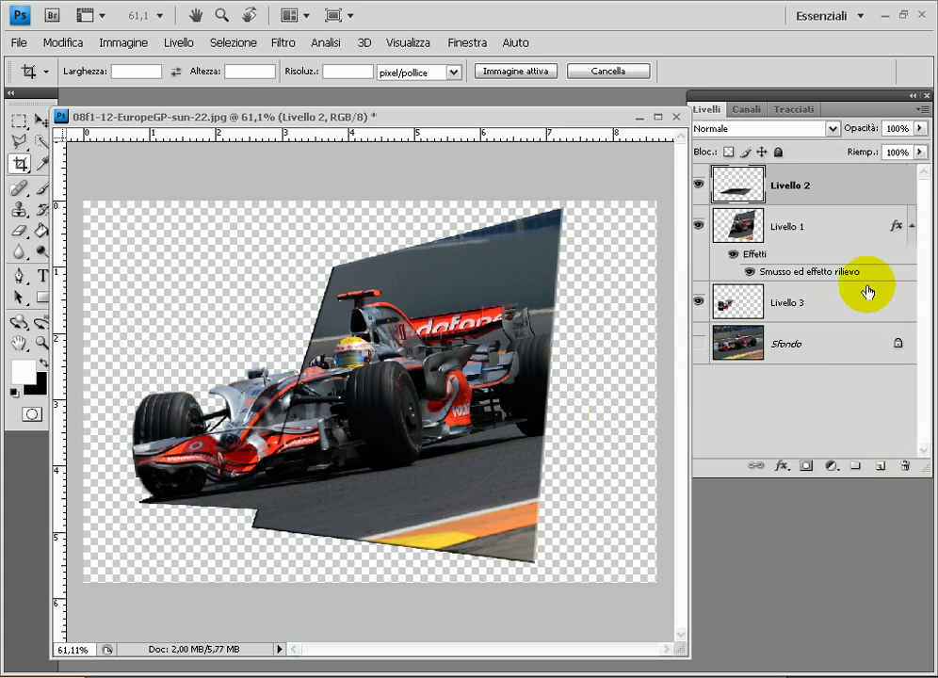
drag(891, 276, 905, 465)
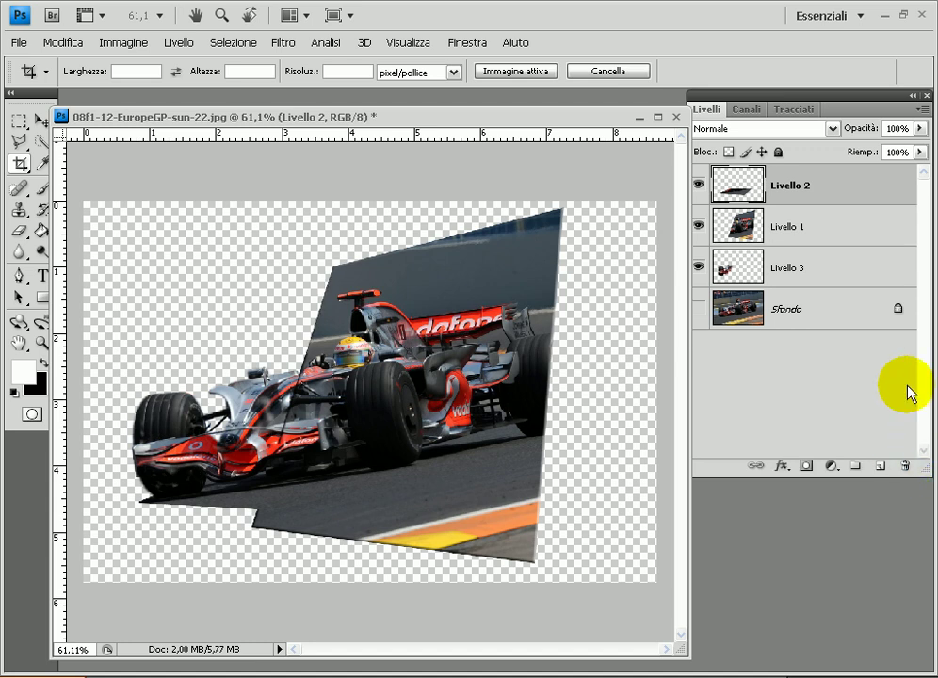
Move Livello 3 to the top of the layer stack
click(842, 273)
drag(842, 272, 834, 184)
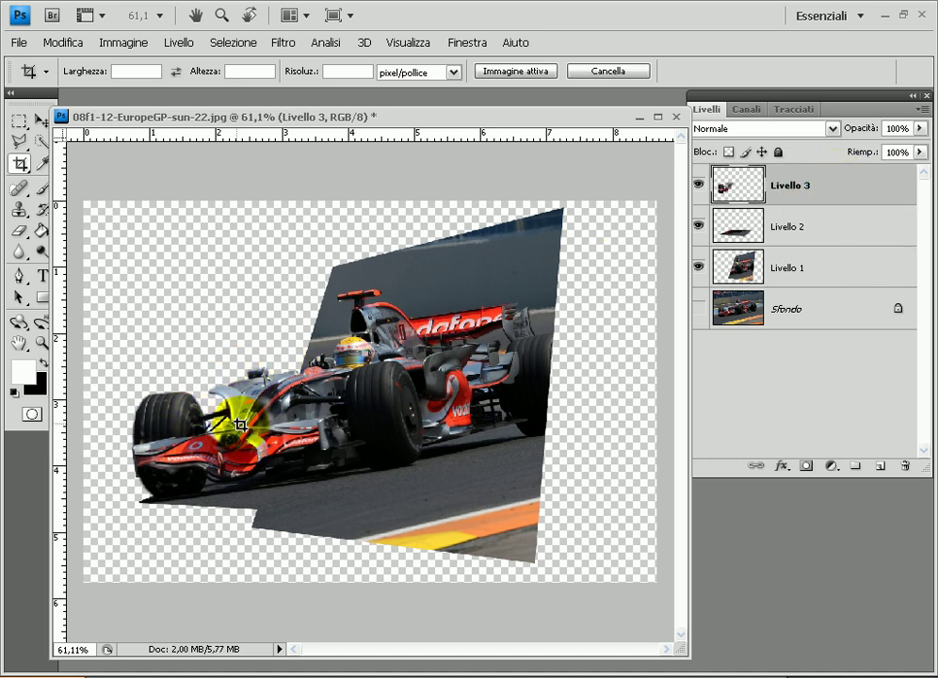
click(754, 282)
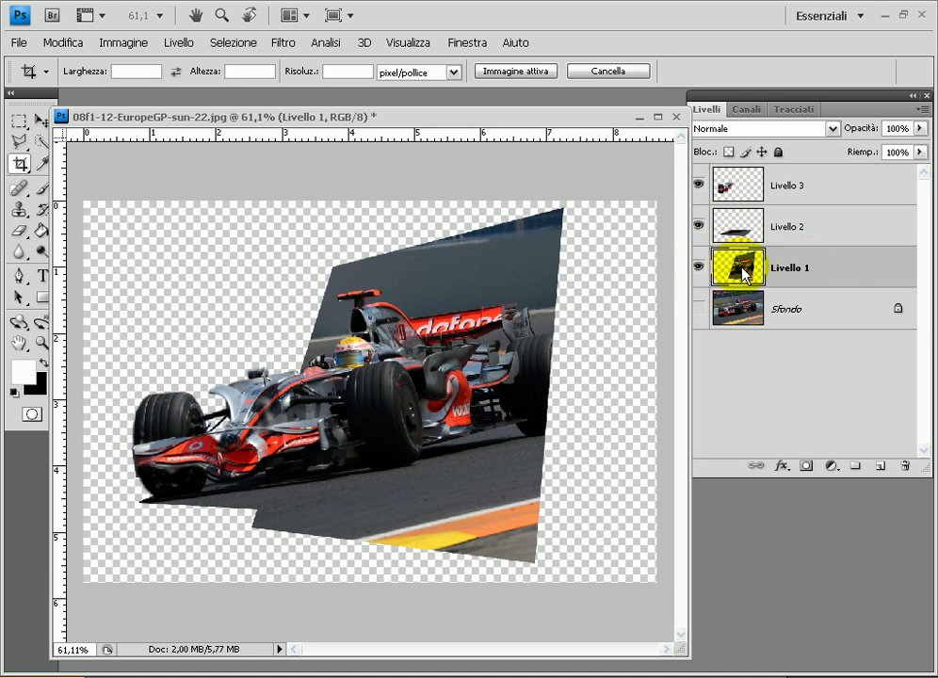
Select Livello 1's pixels, stroke them with a 10 px white outside border, then deselect
right_click(745, 273)
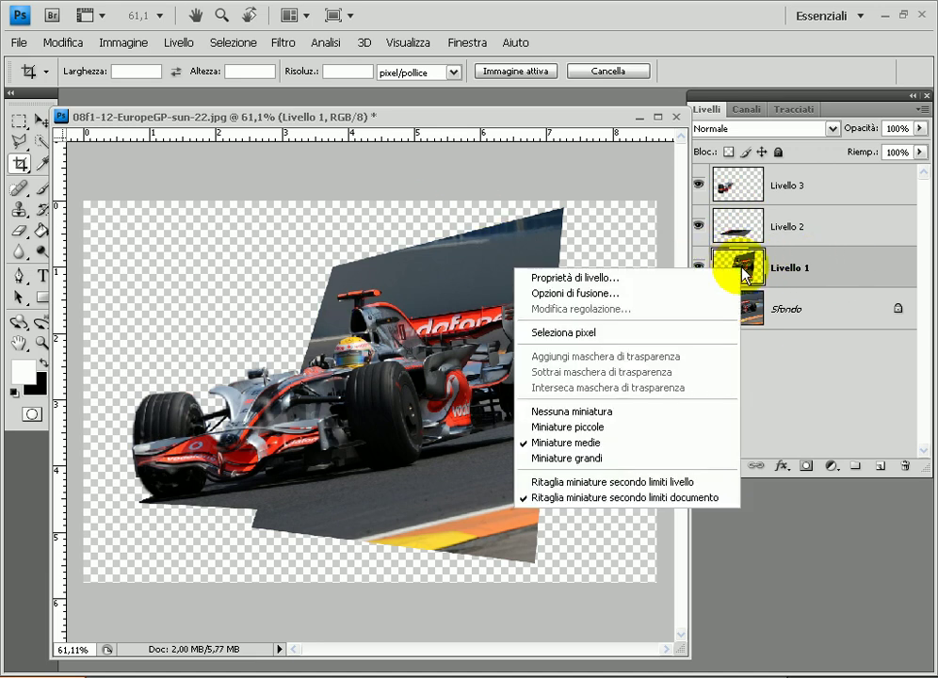
click(629, 332)
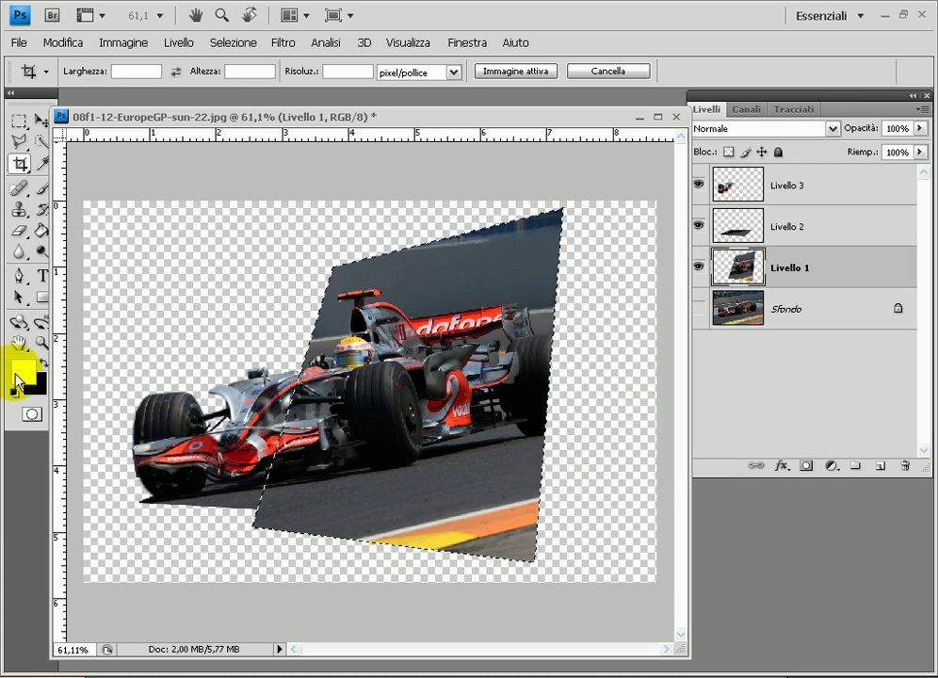
click(66, 42)
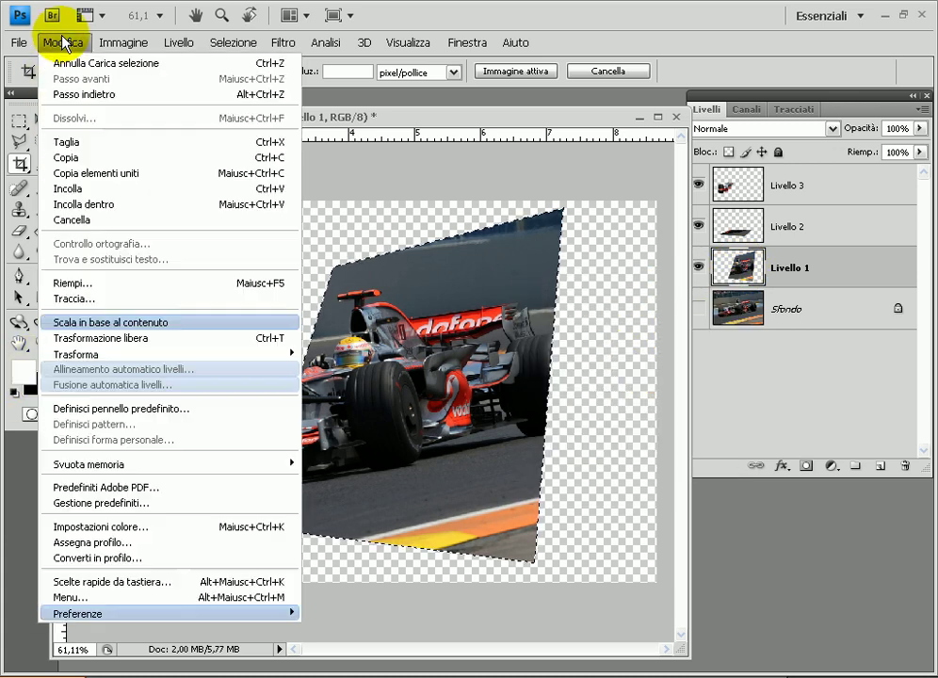
click(137, 299)
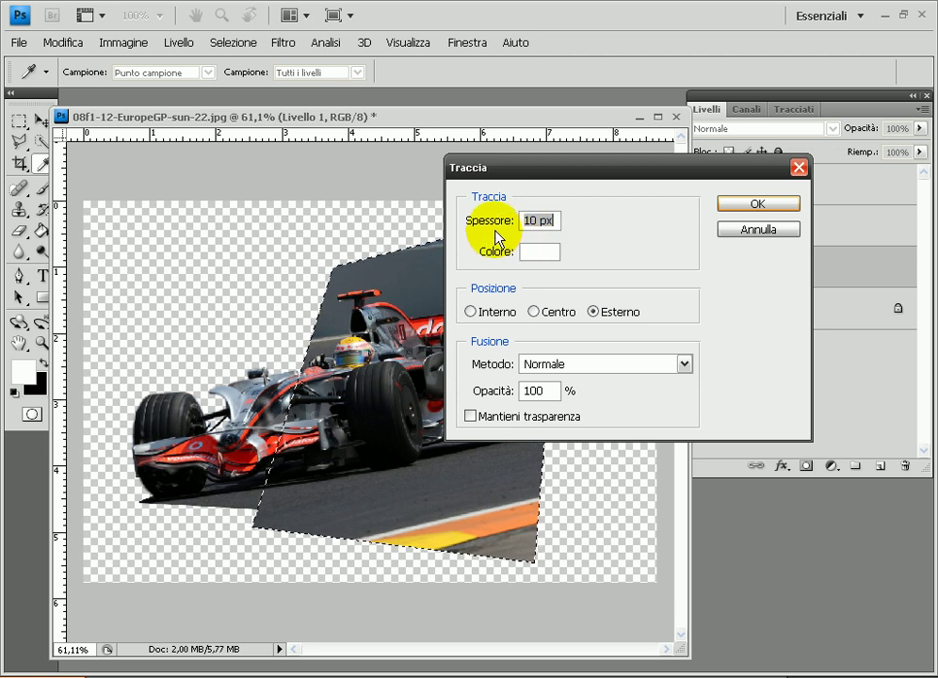
click(749, 205)
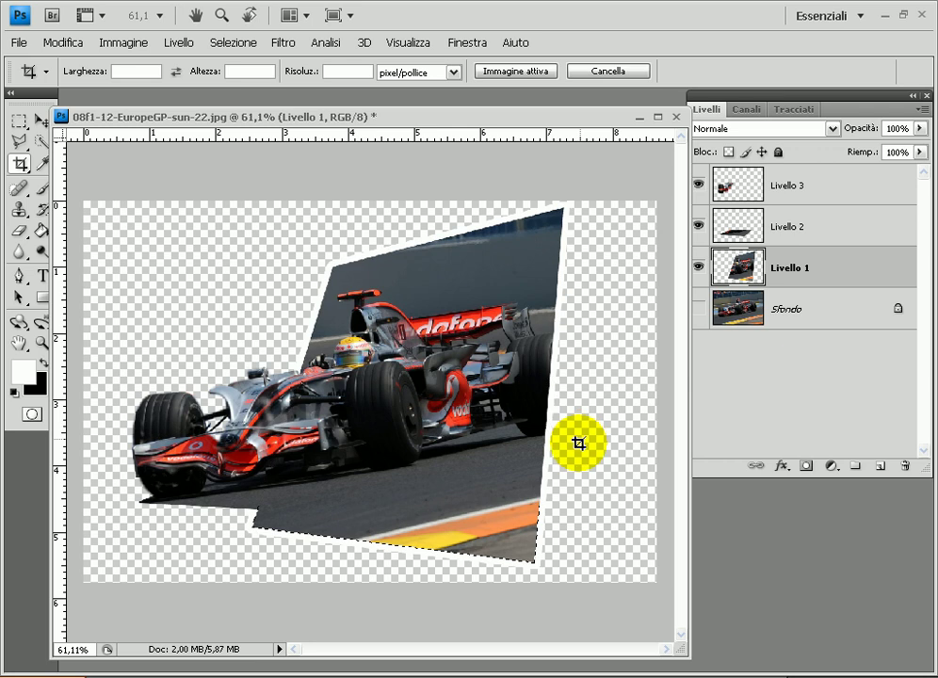
key(ctrl+d)
Select Livello 2's pixels, apply the same 10 px white outside stroke, then deselect
click(744, 226)
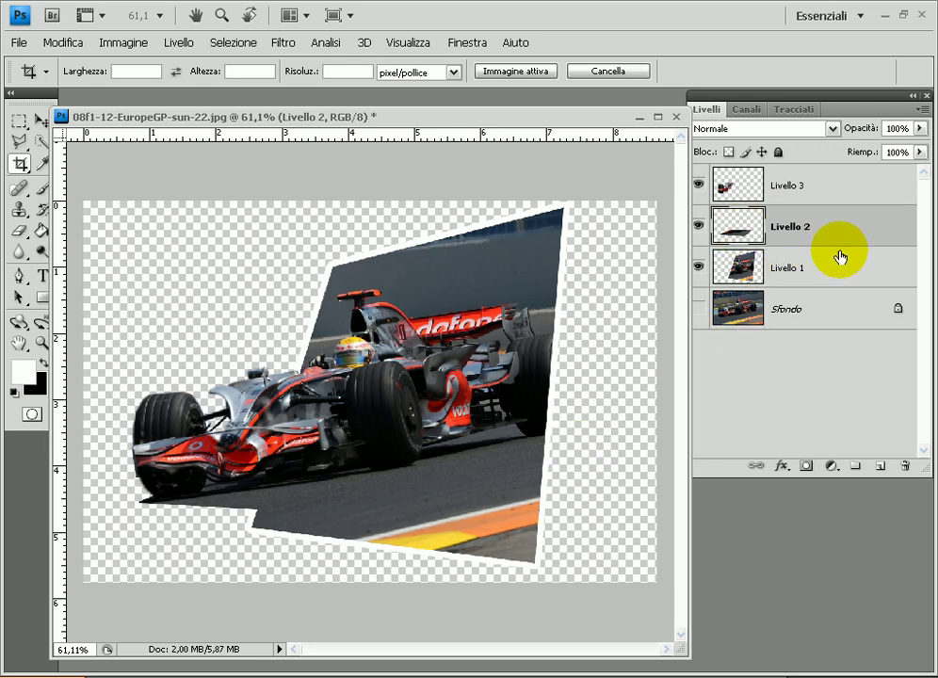
right_click(743, 236)
click(644, 298)
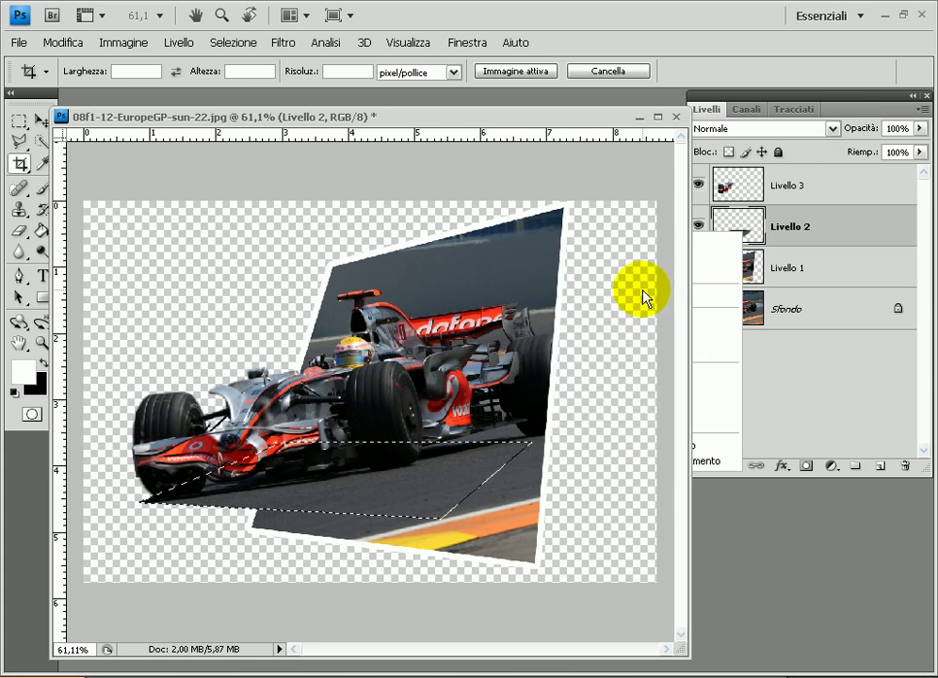
click(49, 42)
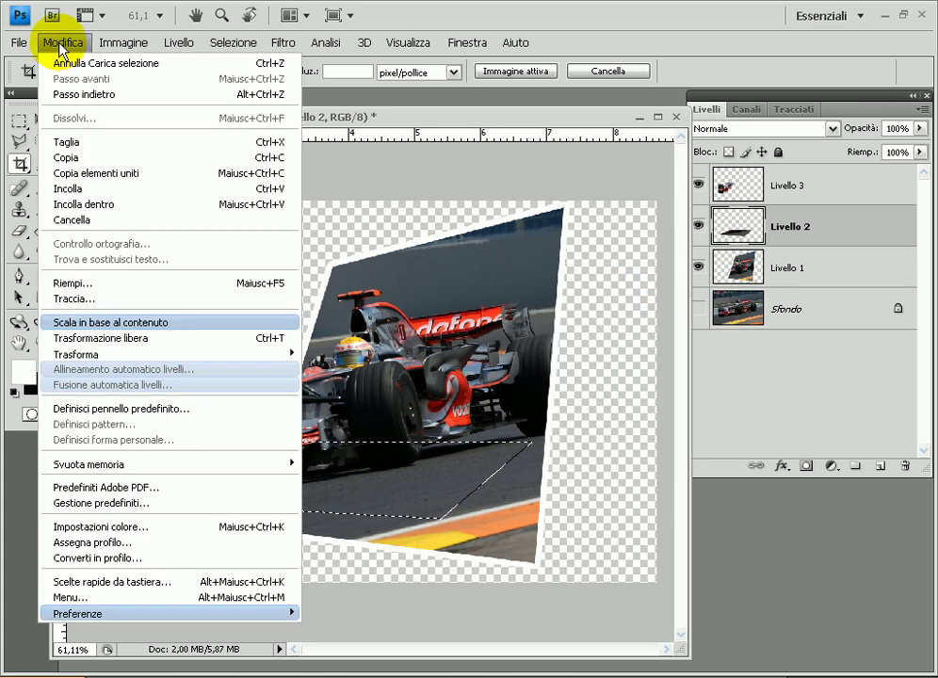
click(120, 300)
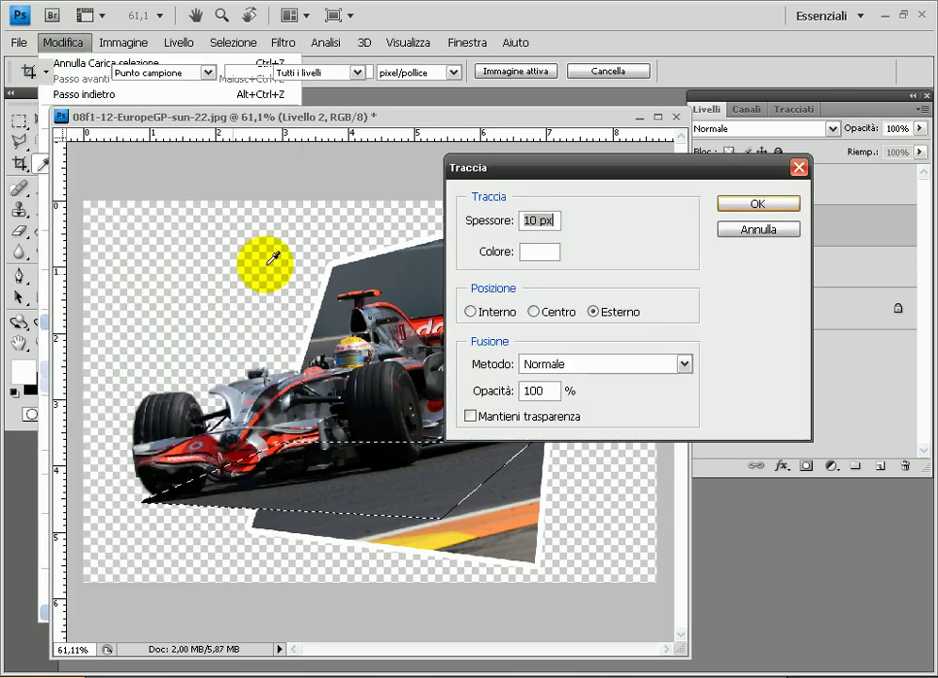
click(726, 205)
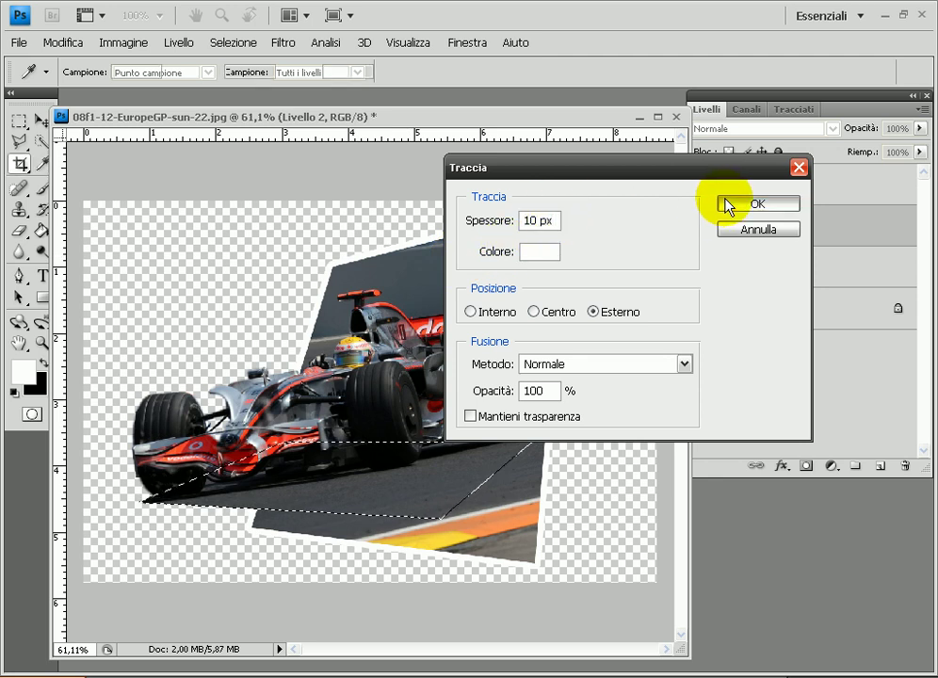
key(c)
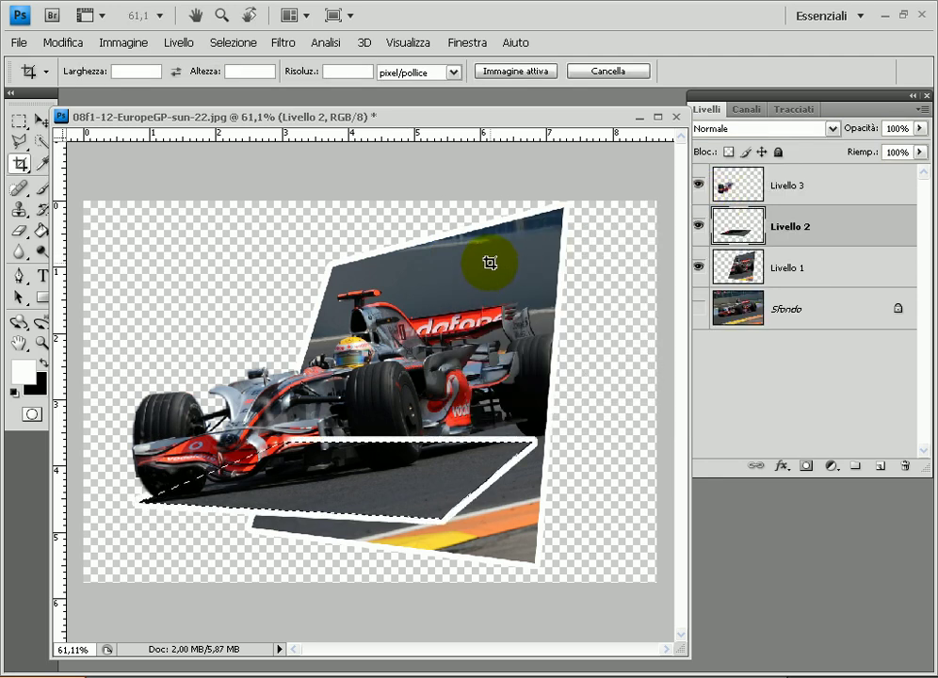
scroll(489, 263, up, 1)
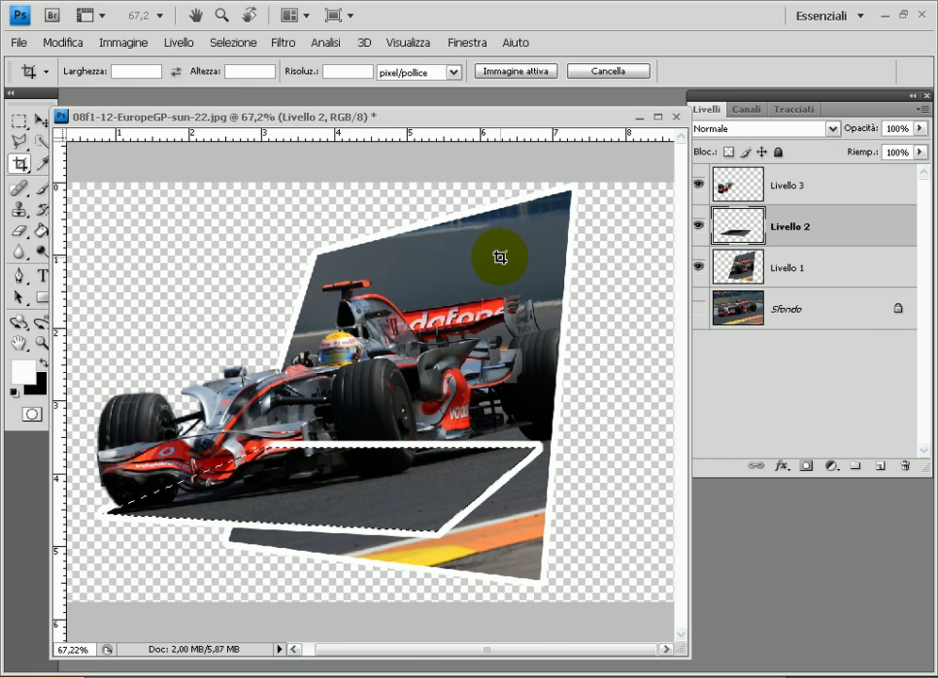
scroll(496, 255, up, 1)
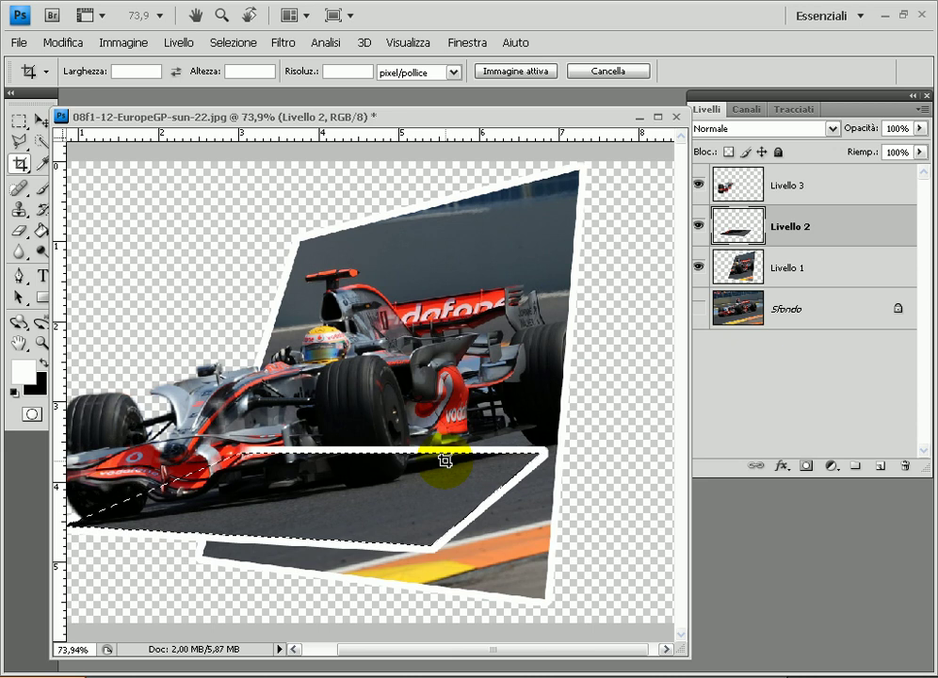
key(ctrl+d)
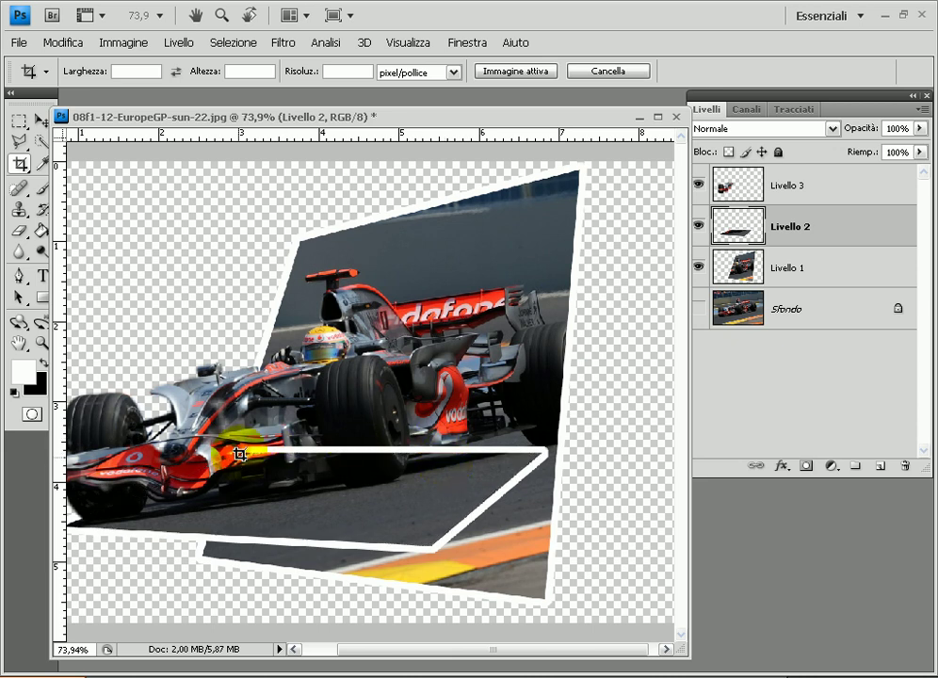
Erase the white border where it crosses the car's front with a 34 px eraser
click(19, 230)
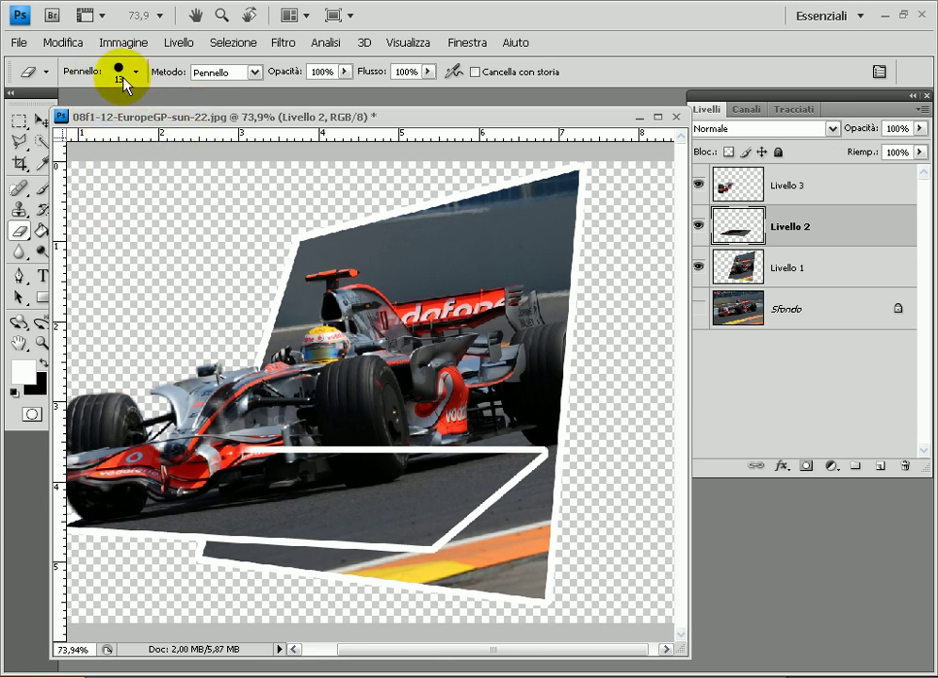
click(136, 72)
click(59, 123)
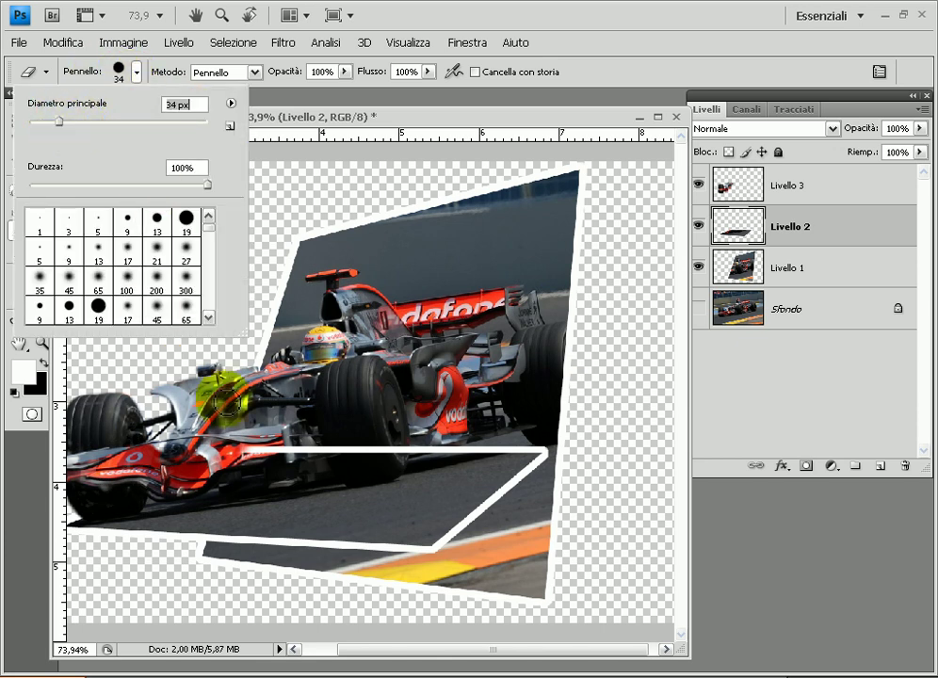
click(243, 445)
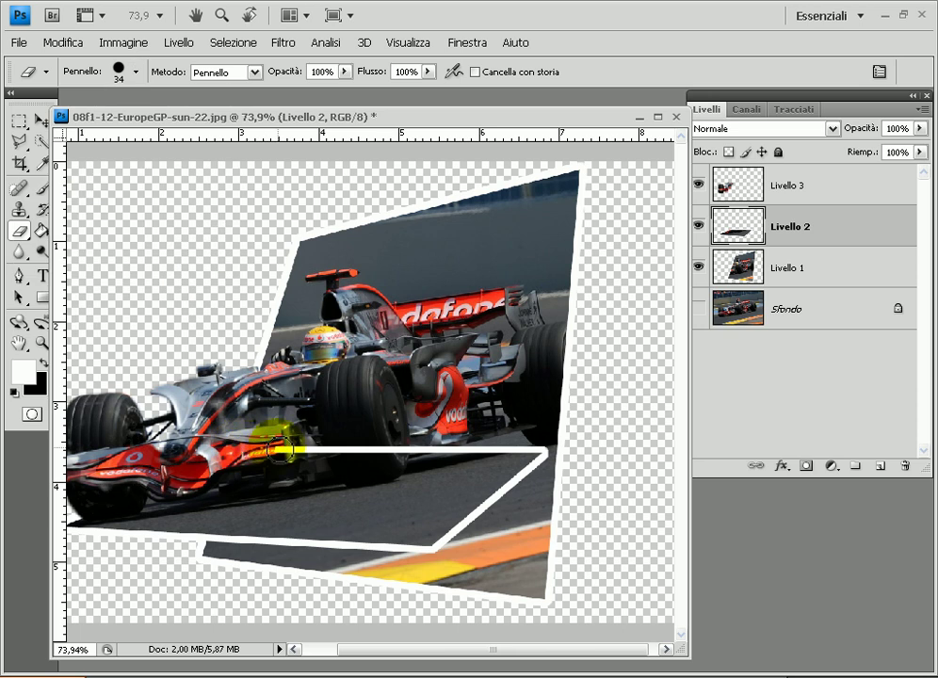
drag(282, 451, 333, 453)
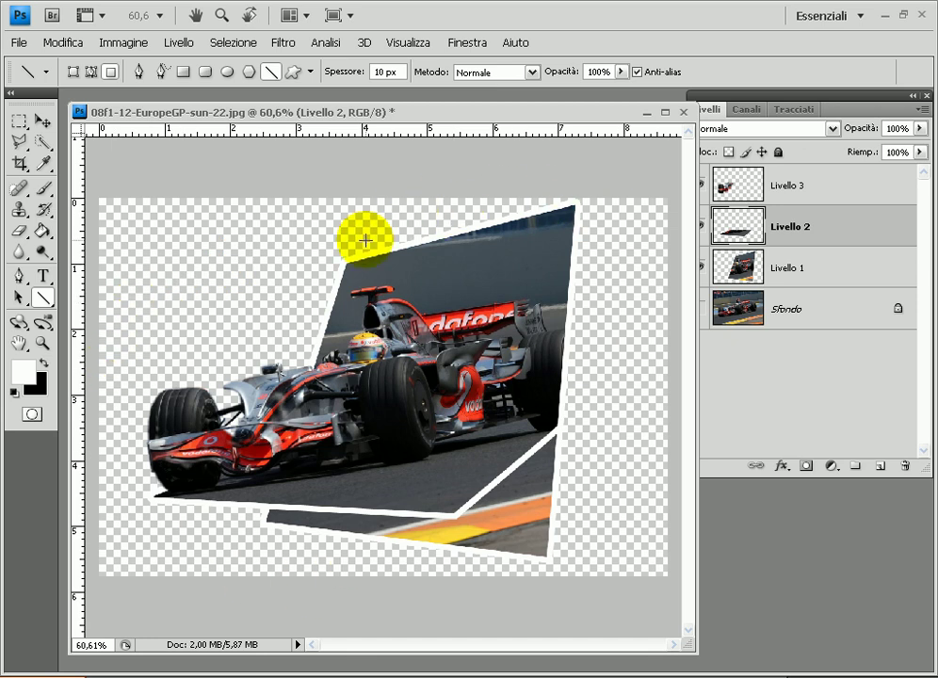
click(20, 164)
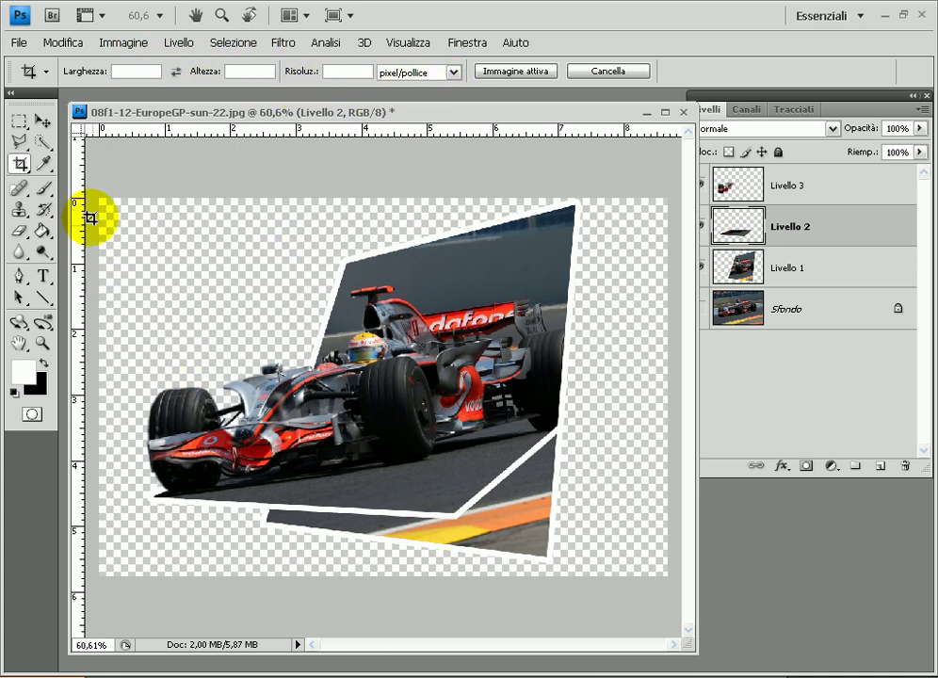
Crop beyond the image's top and bottom edges to add transparent canvas space
drag(101, 195, 645, 576)
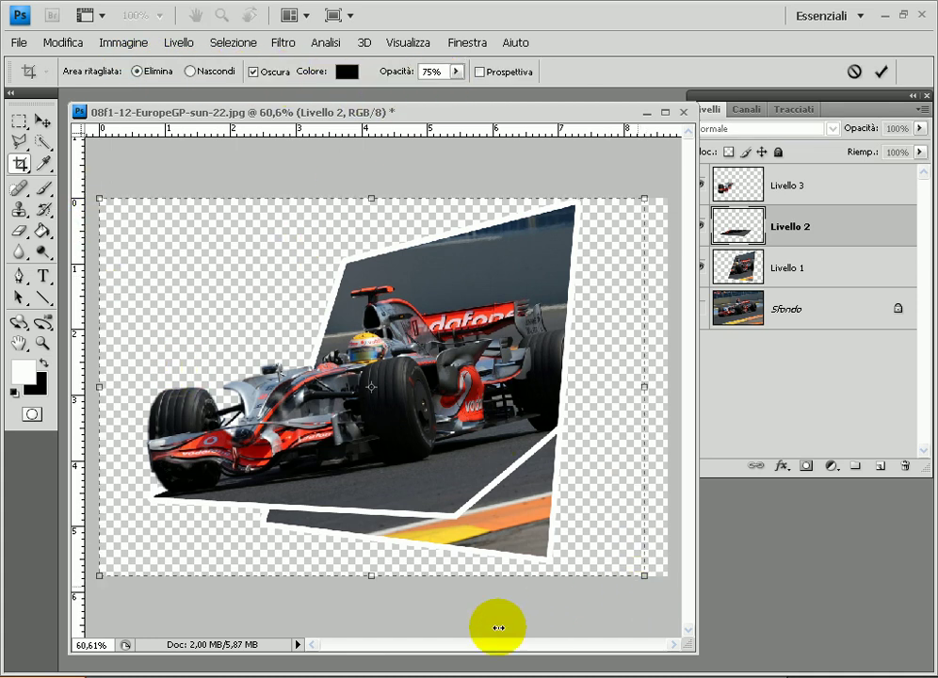
drag(371, 586, 371, 641)
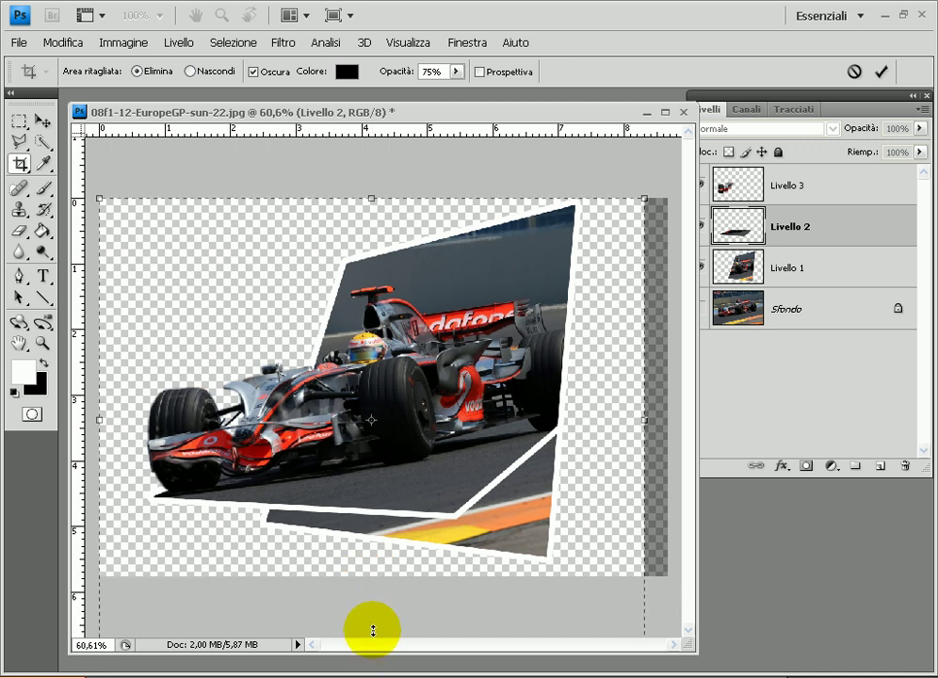
drag(370, 198, 370, 145)
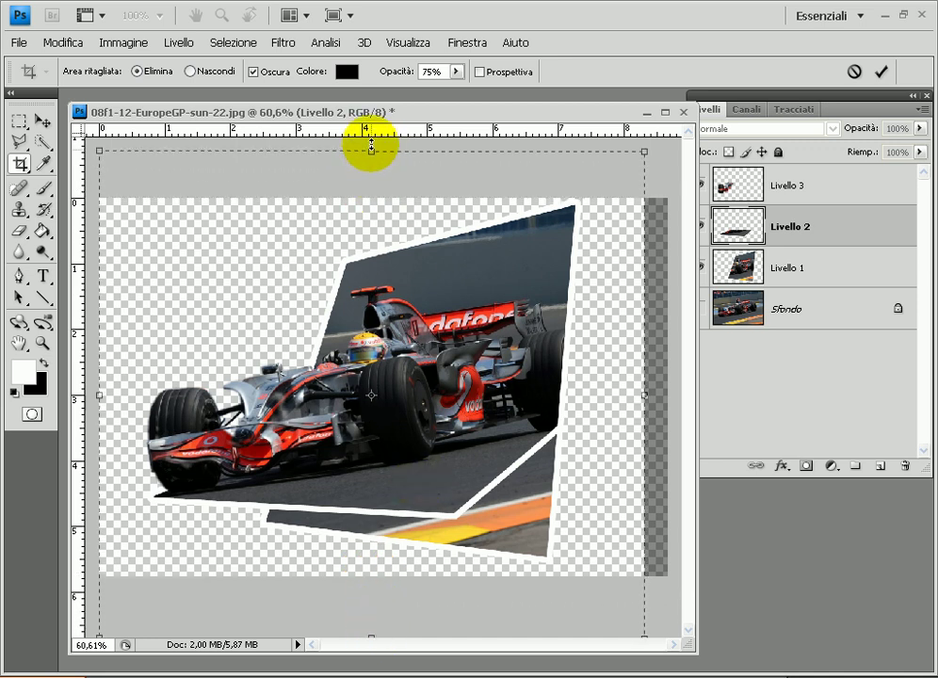
double_click(304, 222)
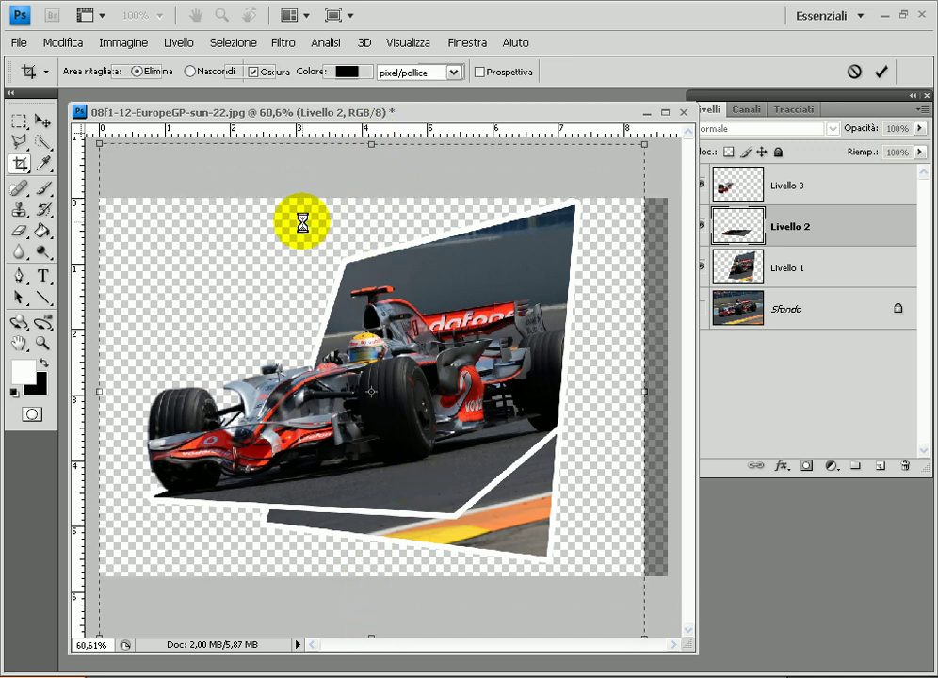
key(ctrl+0)
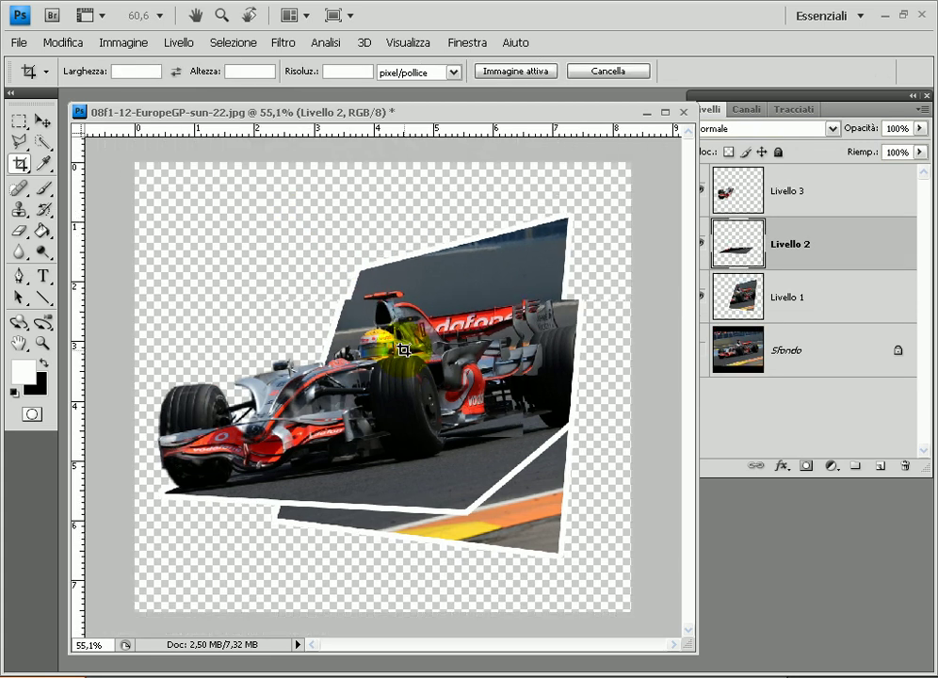
scroll(405, 350, up, 1)
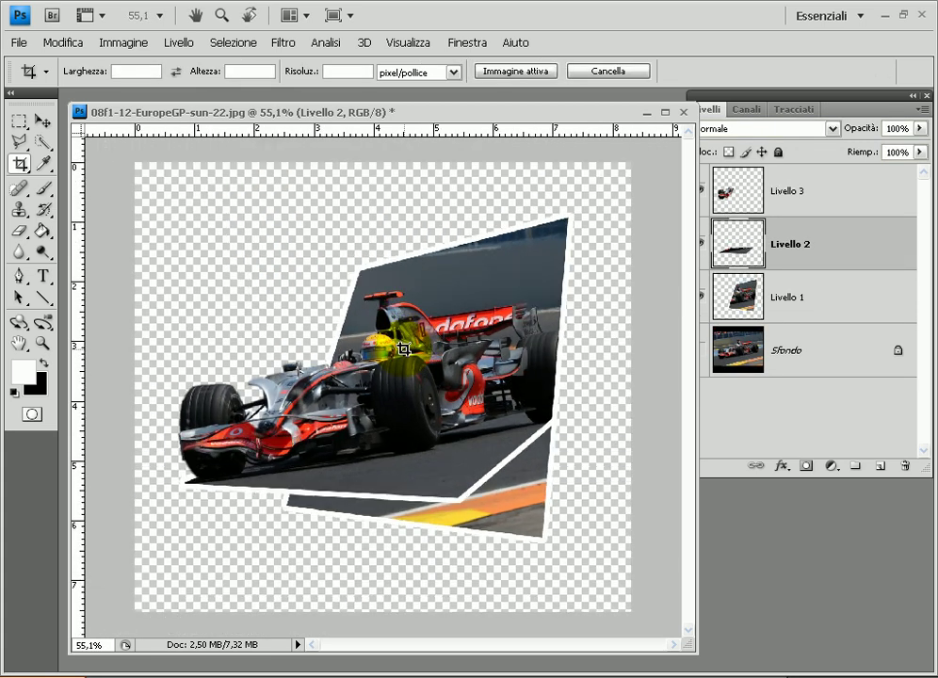
scroll(405, 350, up, 1)
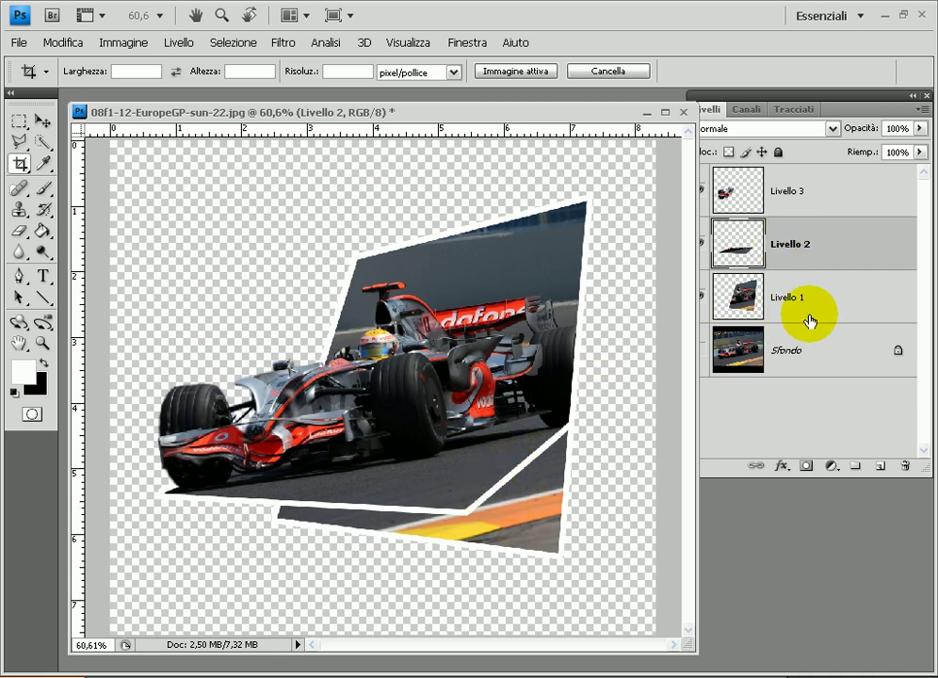
Add a drop shadow to Livello 1 at 121°, 27 px distance and 32 px size
click(749, 302)
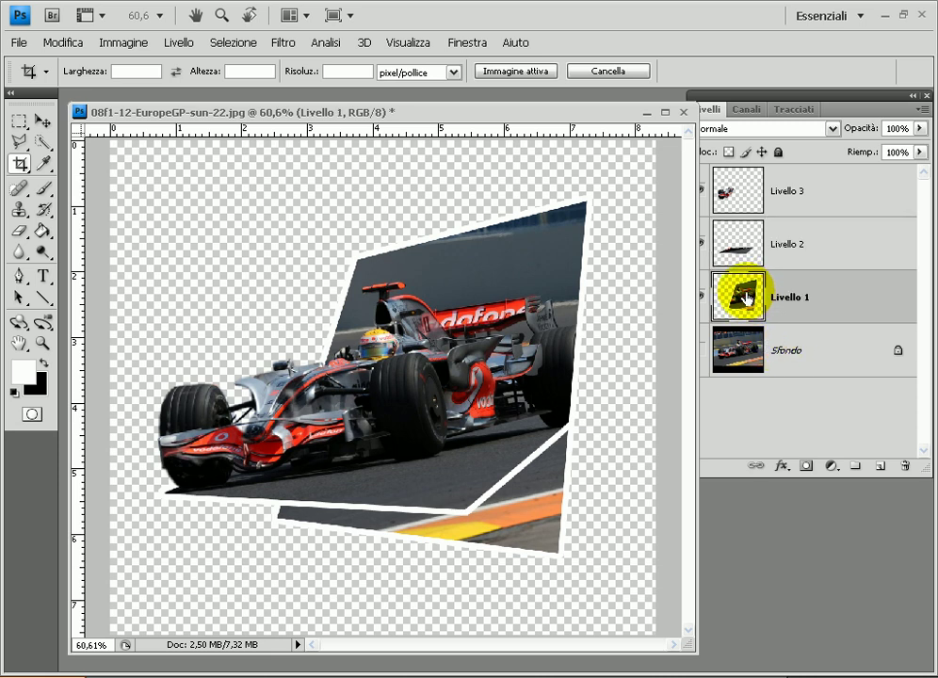
click(182, 47)
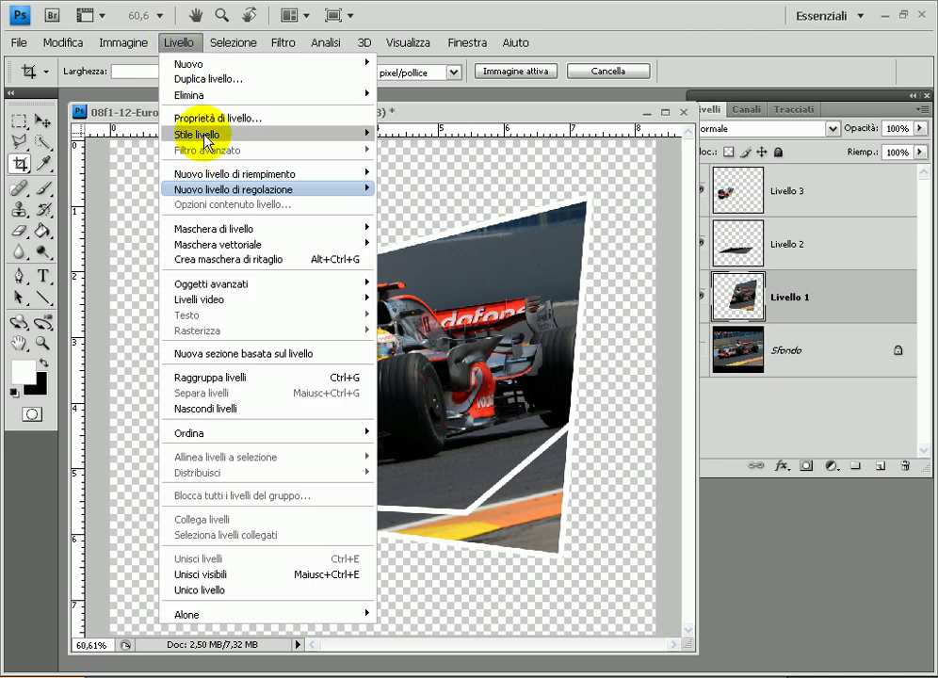
mouse_move(197, 135)
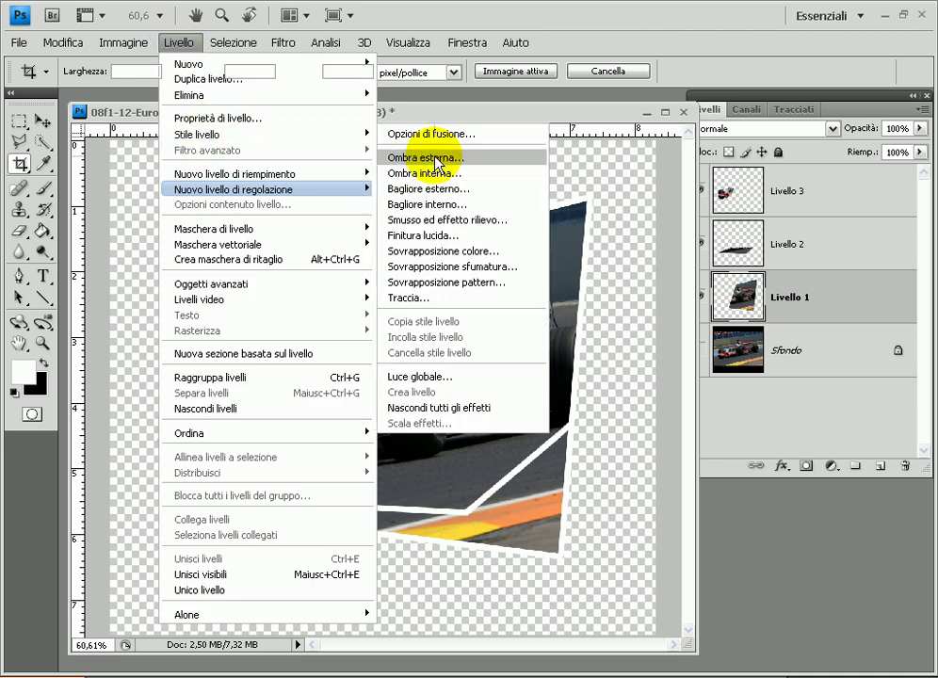
click(450, 158)
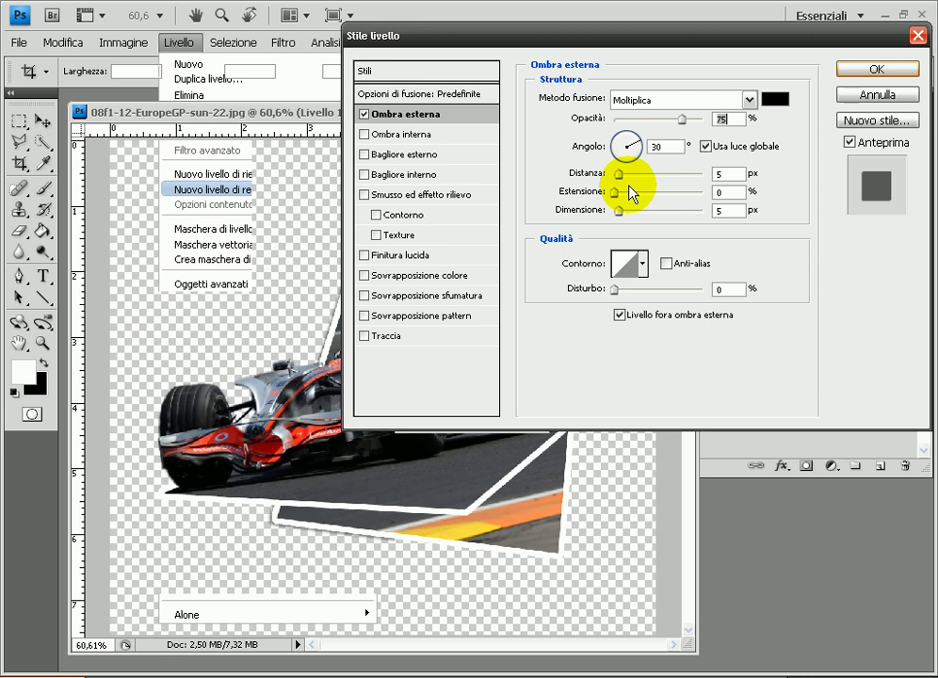
click(625, 139)
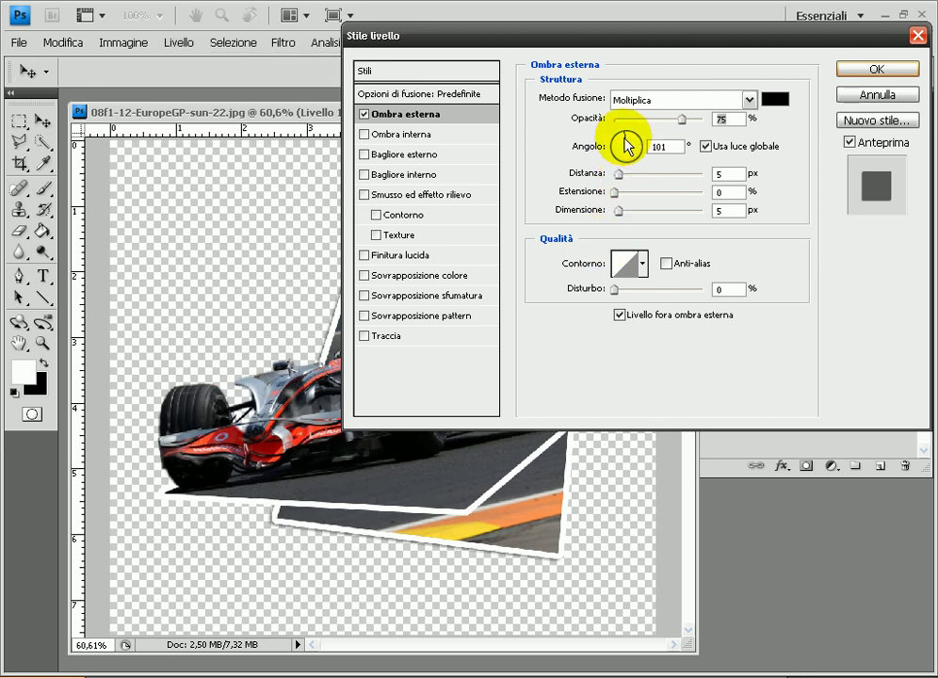
click(625, 145)
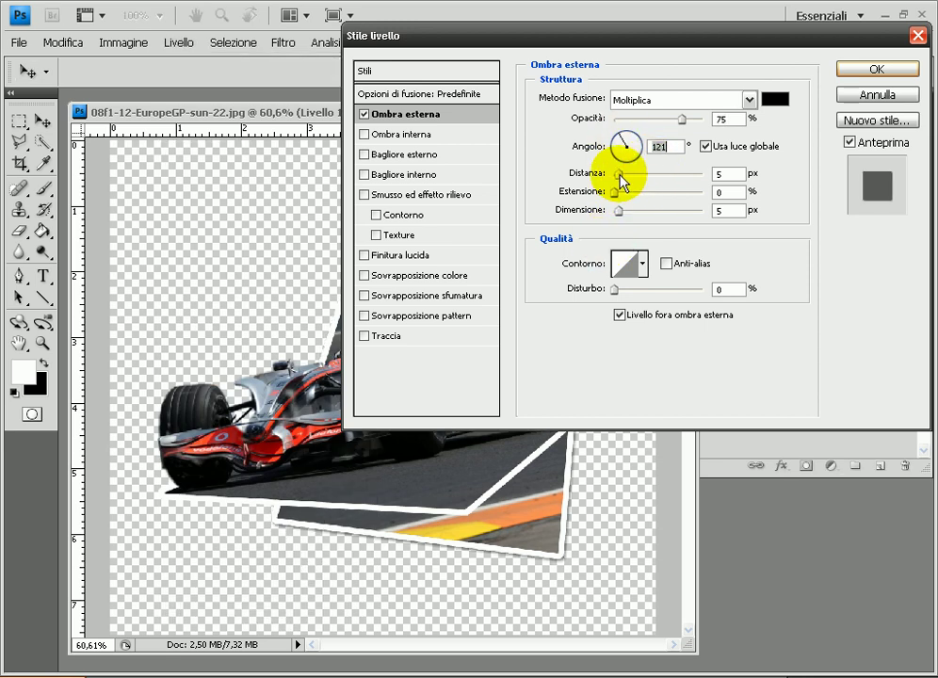
click(634, 177)
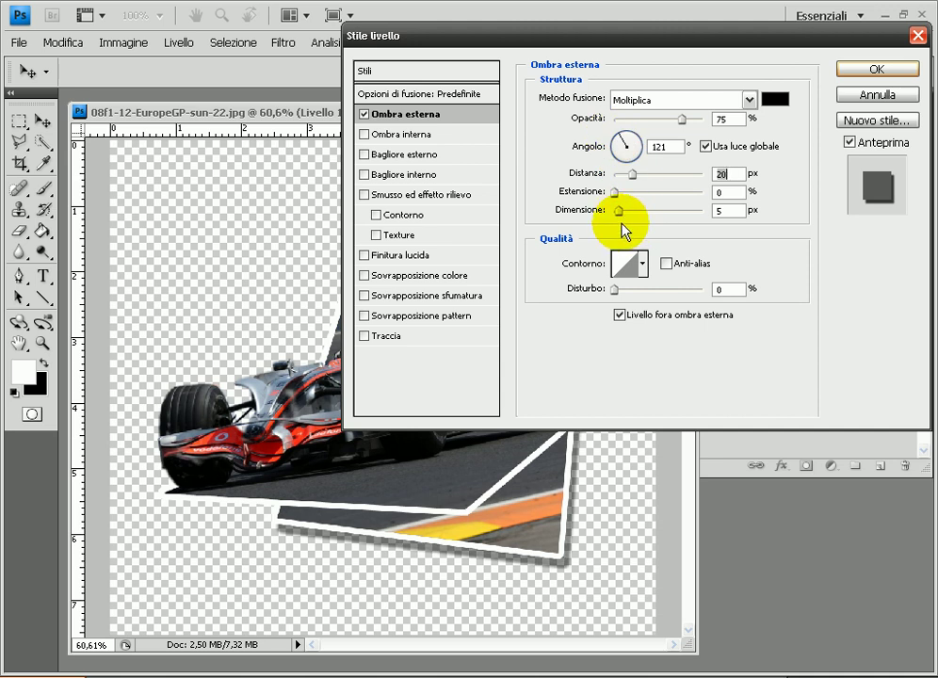
drag(622, 222, 628, 217)
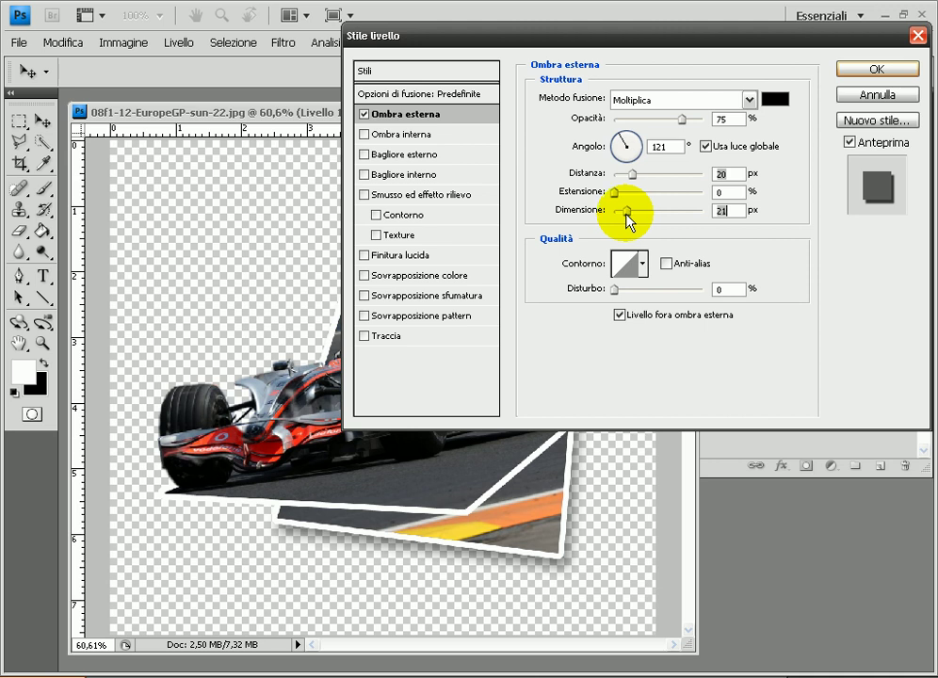
drag(628, 216, 623, 211)
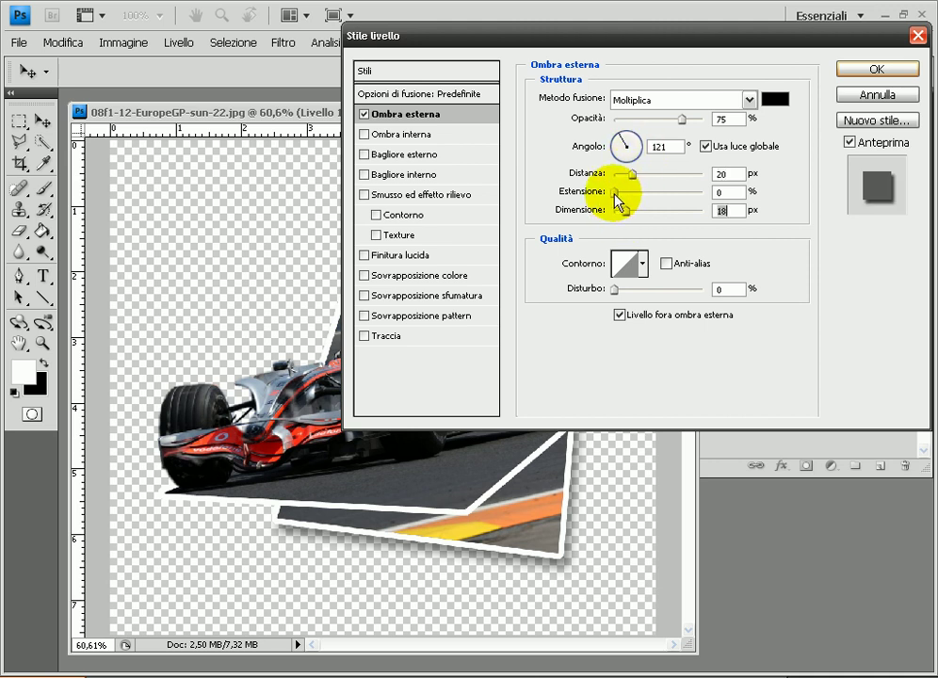
drag(632, 176, 639, 176)
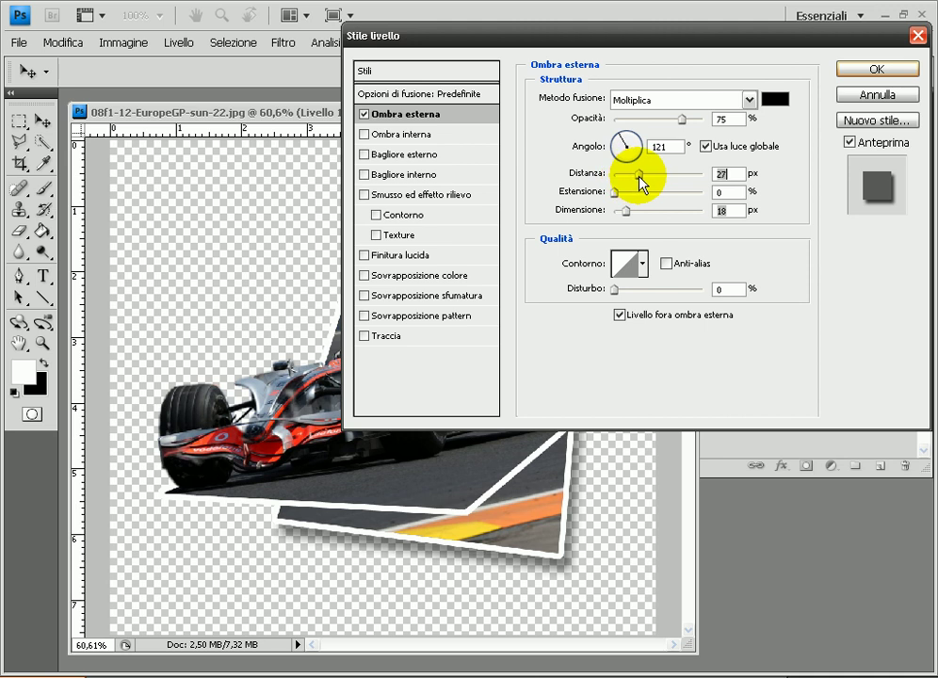
drag(625, 213, 631, 215)
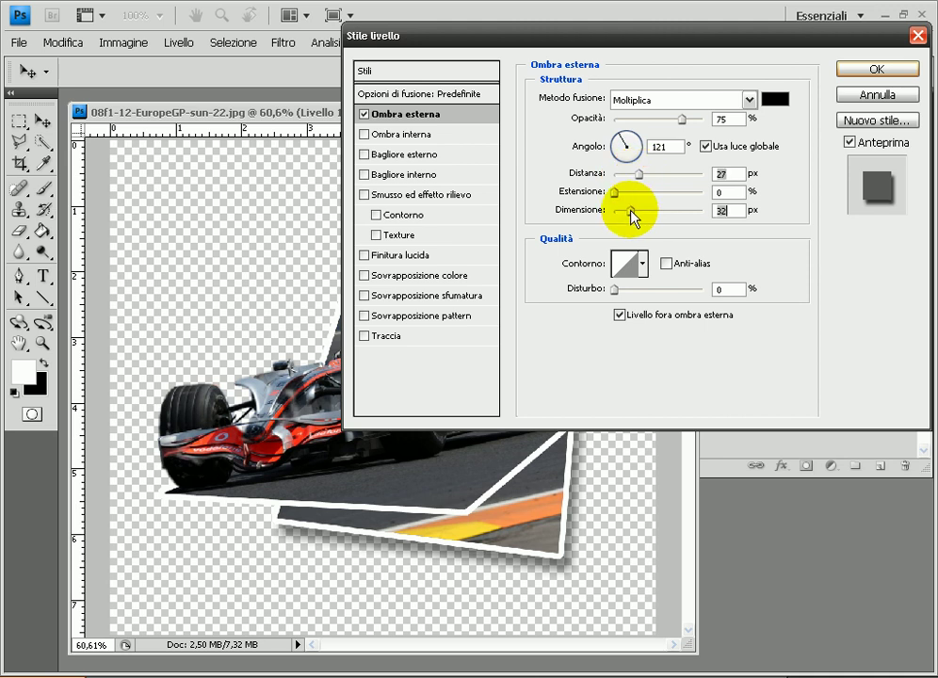
click(854, 75)
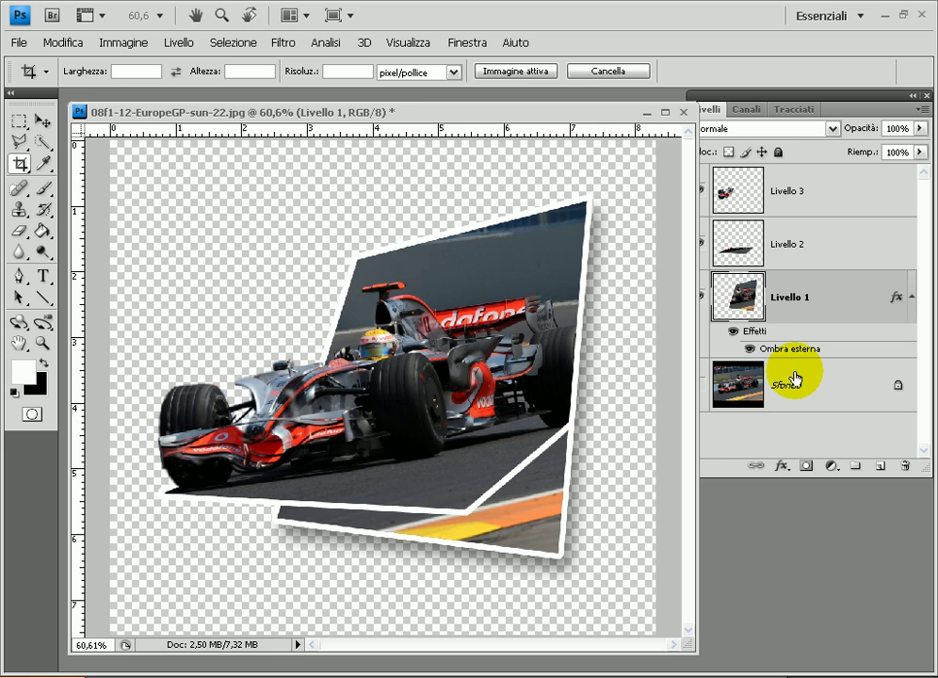
Copy Livello 1's drop shadow style and paste it onto Livello 2
right_click(829, 350)
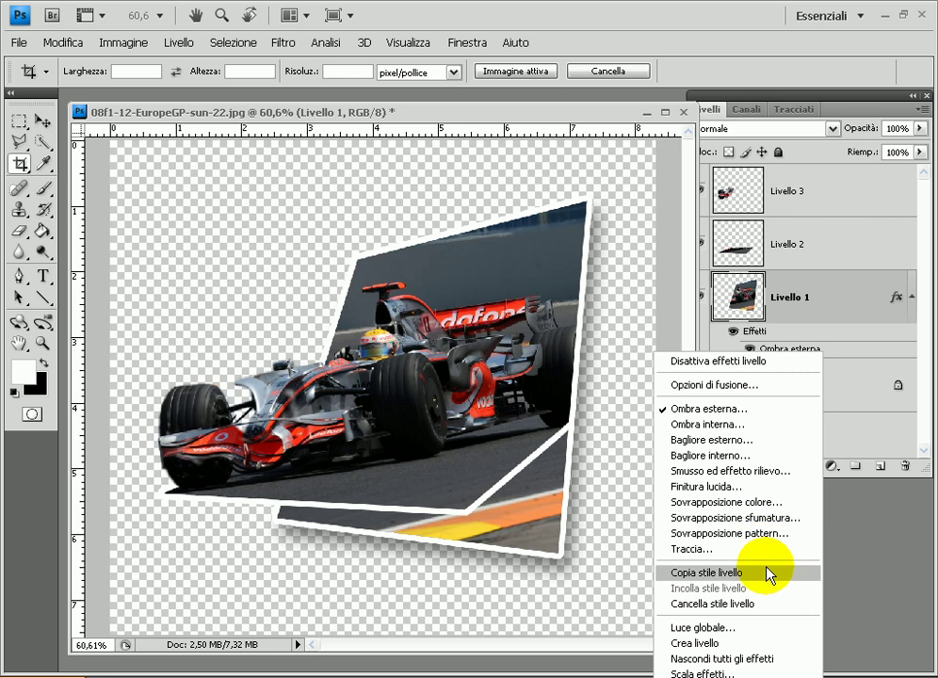
click(743, 574)
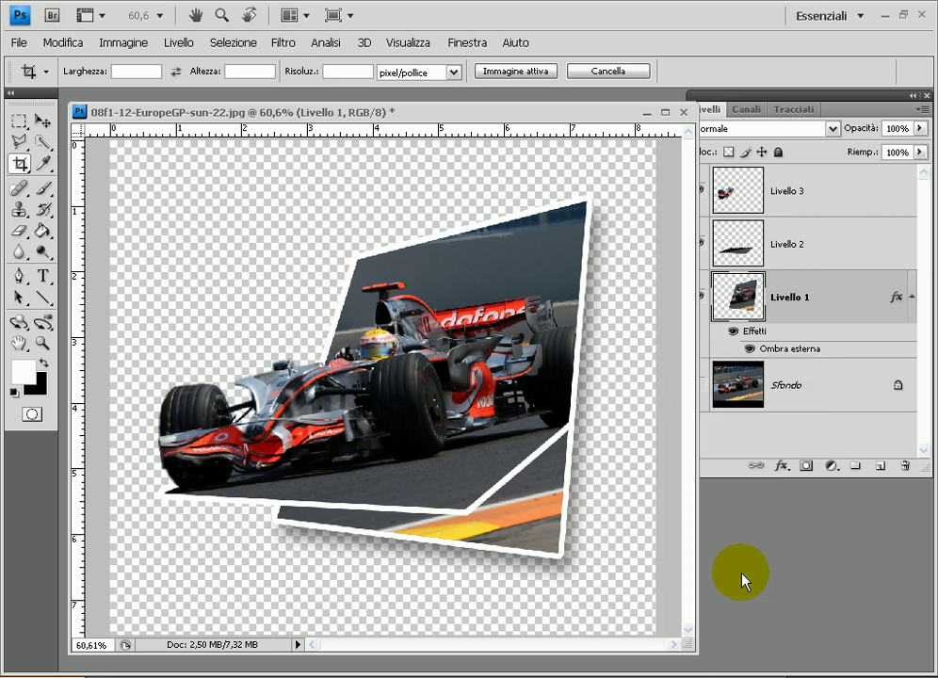
click(830, 257)
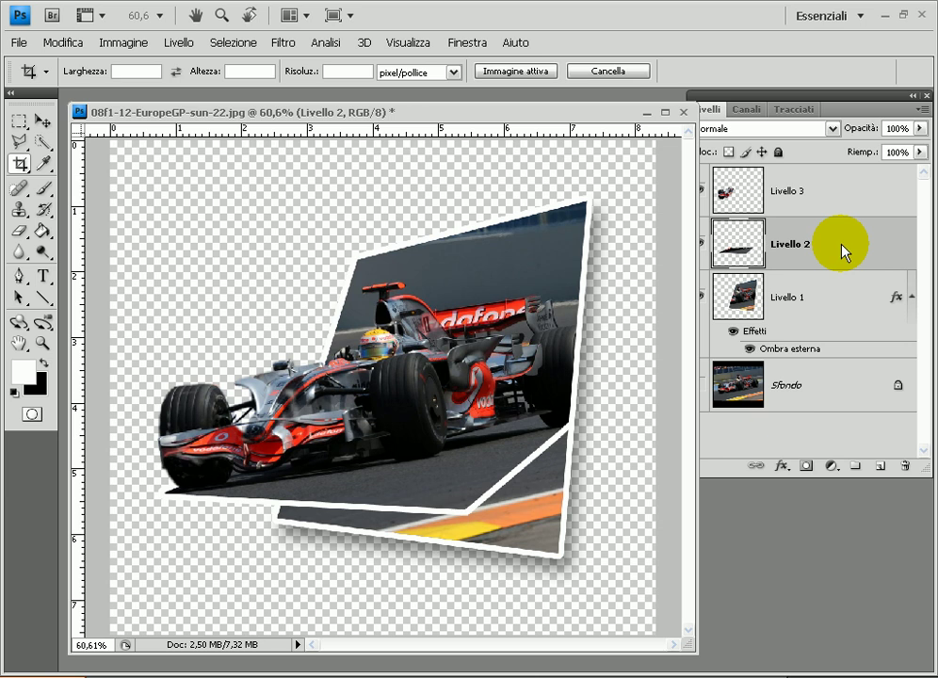
right_click(843, 250)
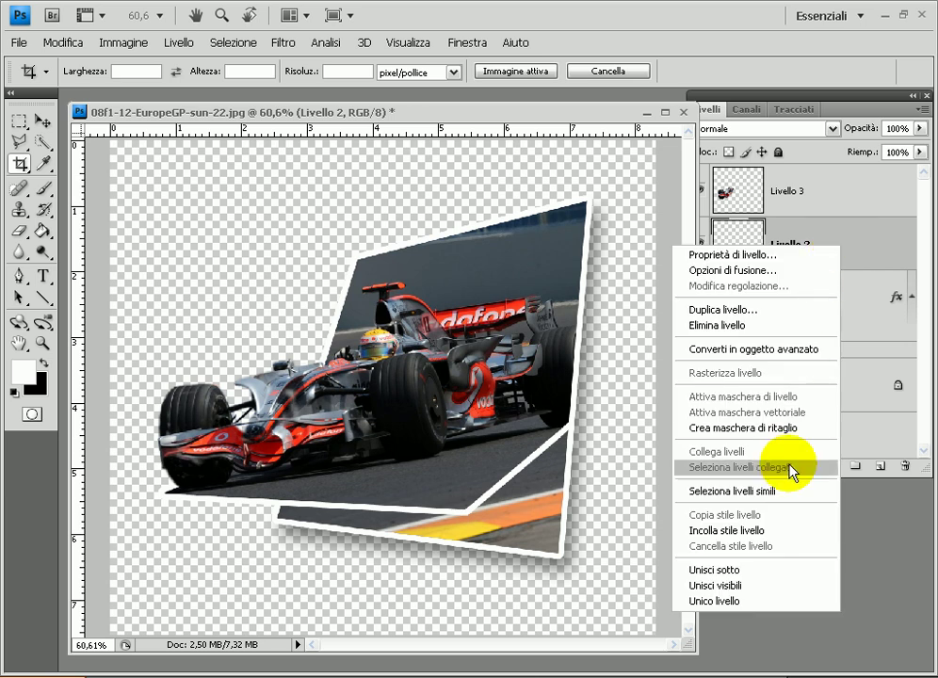
click(775, 532)
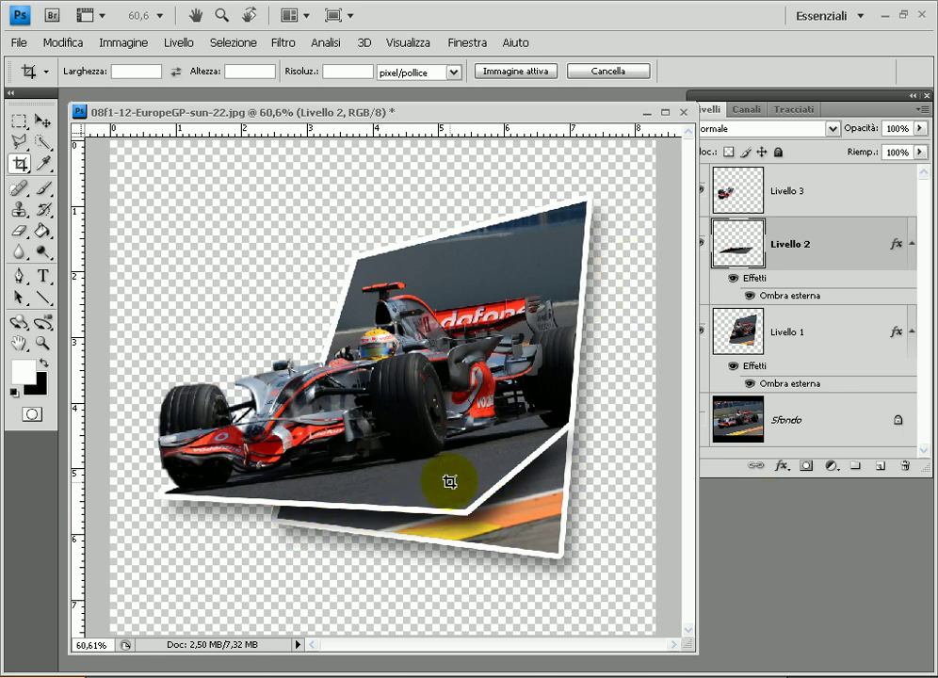
click(729, 198)
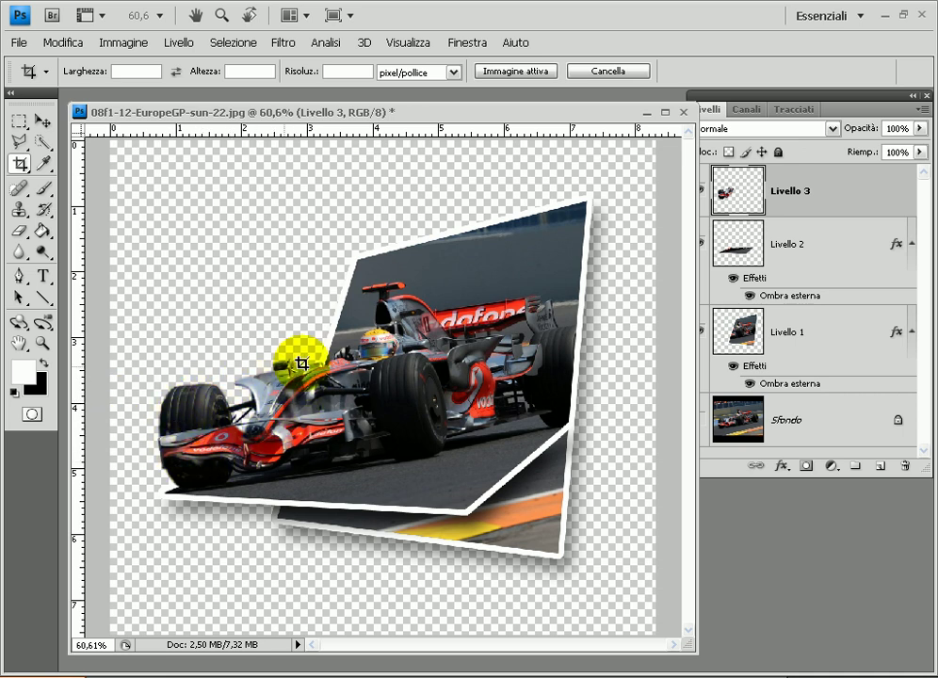
Load the car layer's pixels as a selection and start an Ombra esterna drop shadow
right_click(728, 198)
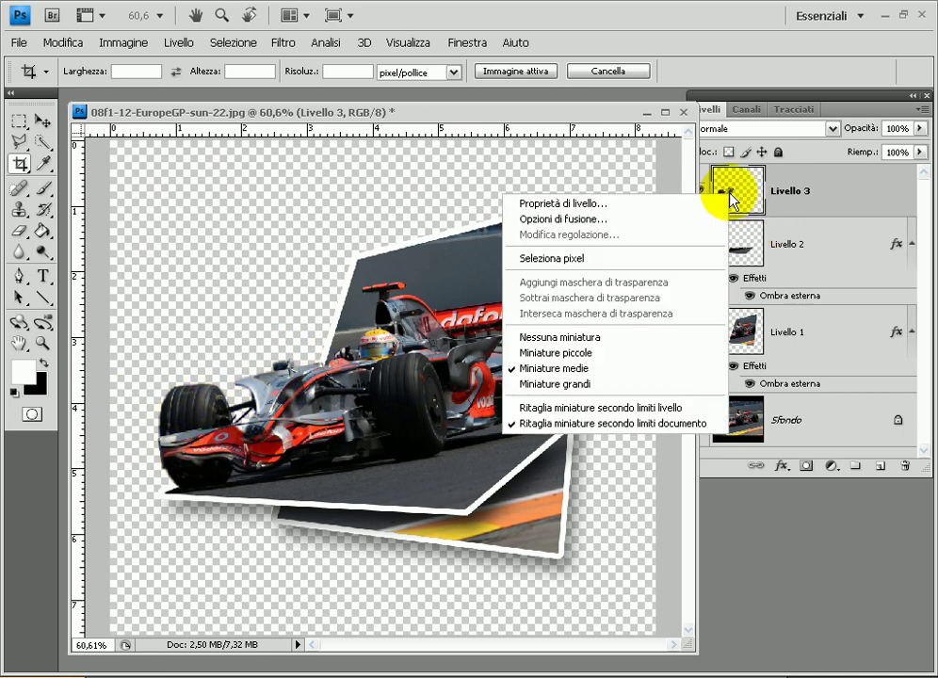
click(632, 259)
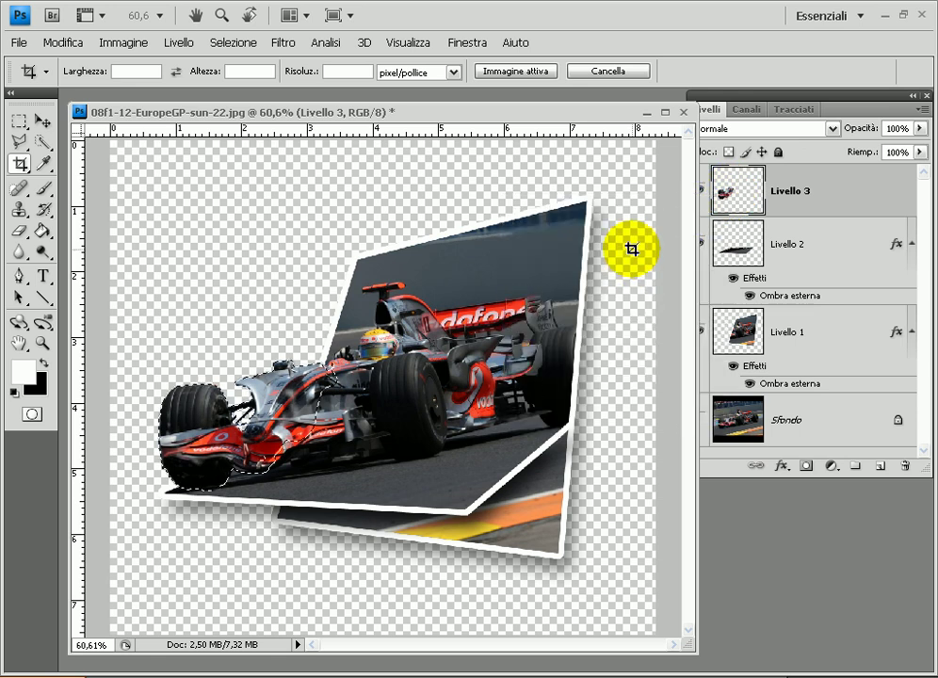
click(178, 47)
mouse_move(208, 133)
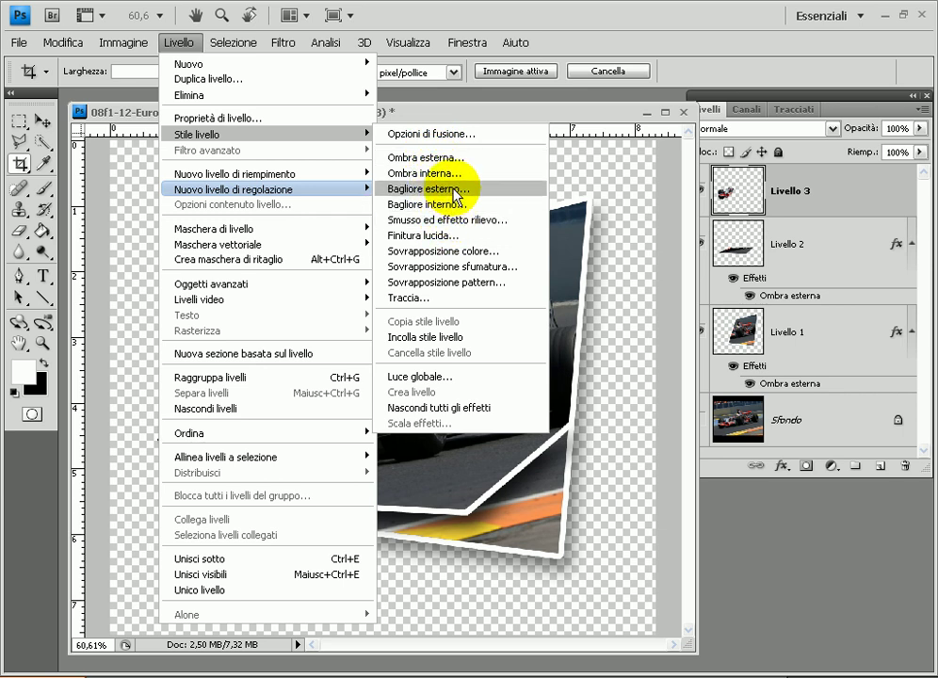
click(460, 158)
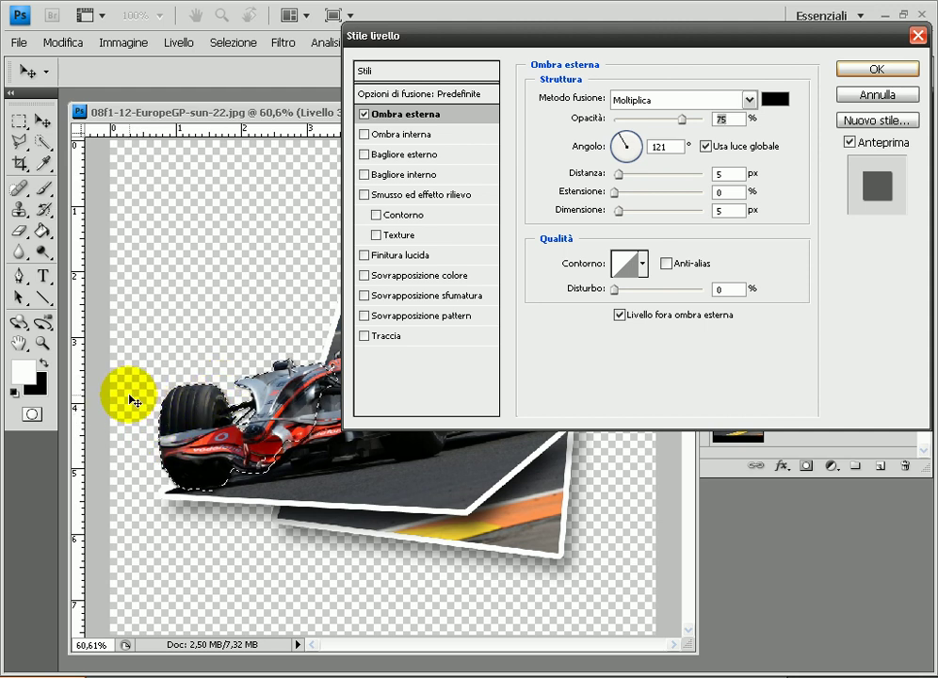
drag(415, 36, 441, 40)
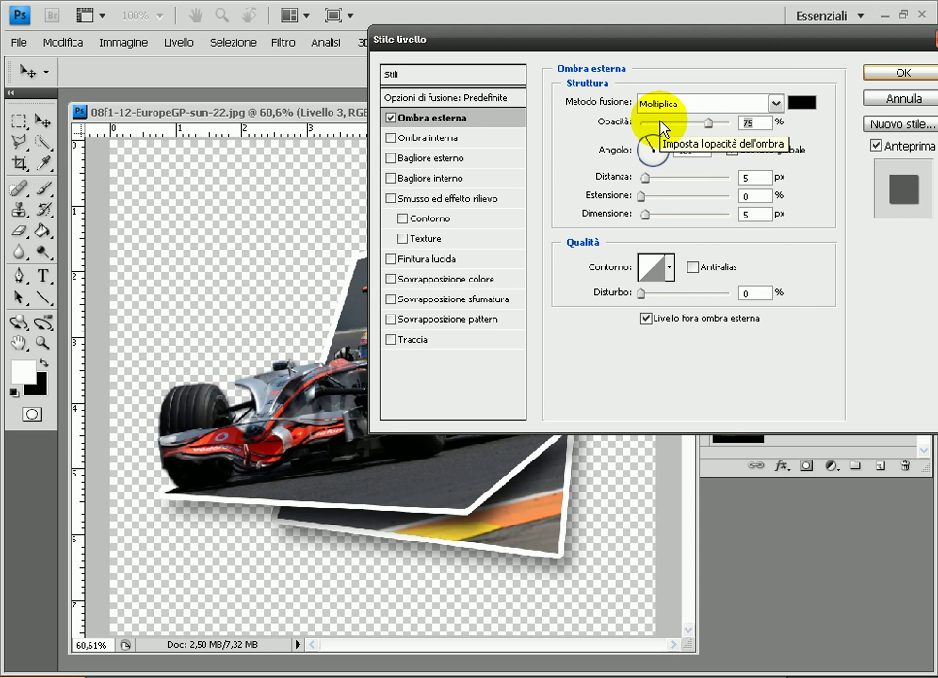
Set the car's shadow to 21 px distance, size 29, and a 9° non-global angle
click(650, 149)
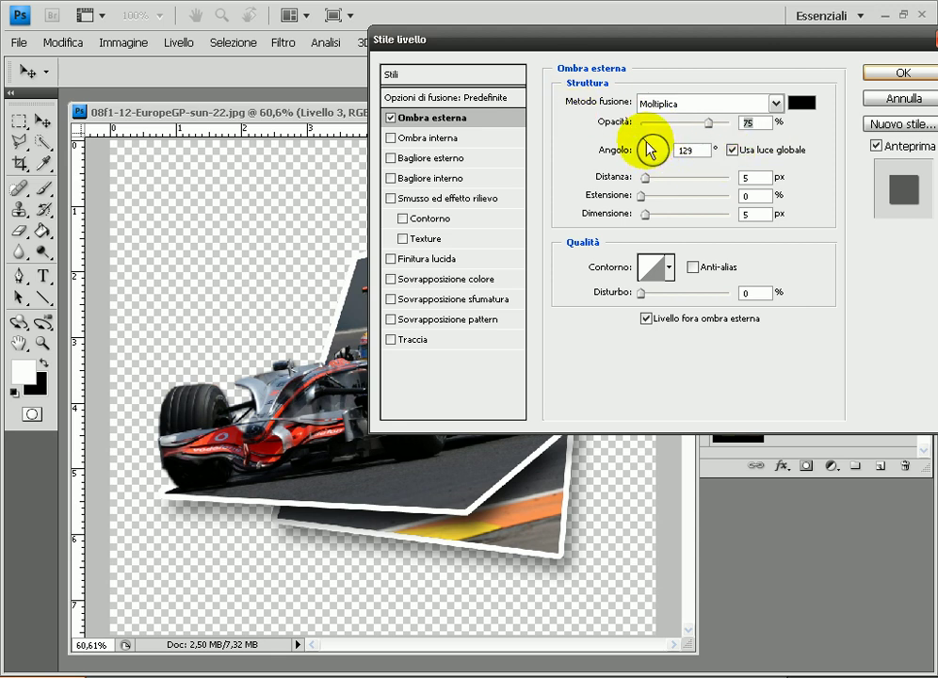
drag(644, 178, 659, 179)
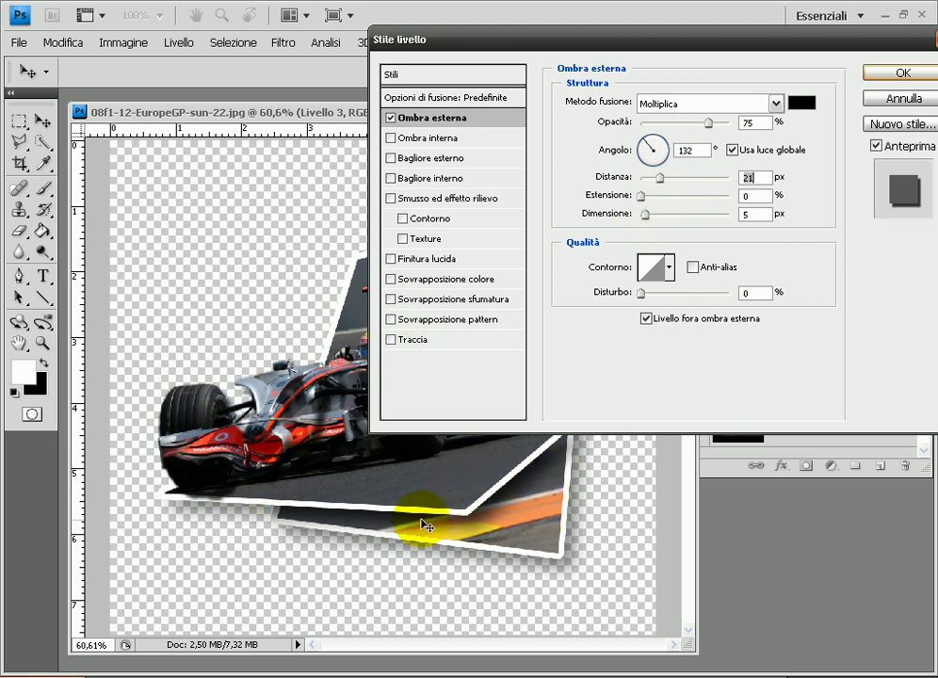
click(732, 150)
click(732, 151)
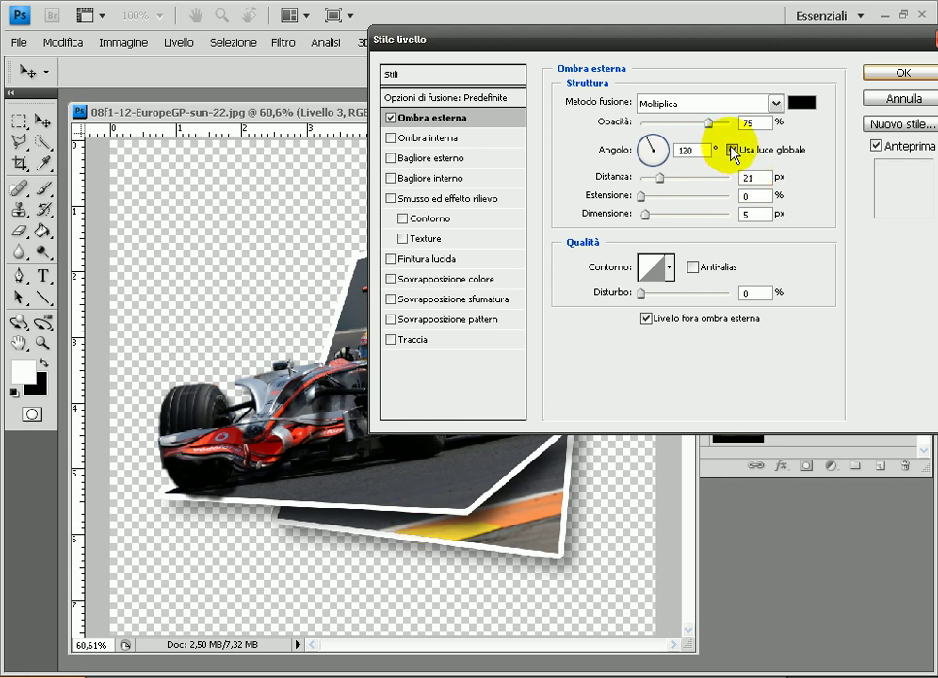
drag(653, 151, 665, 158)
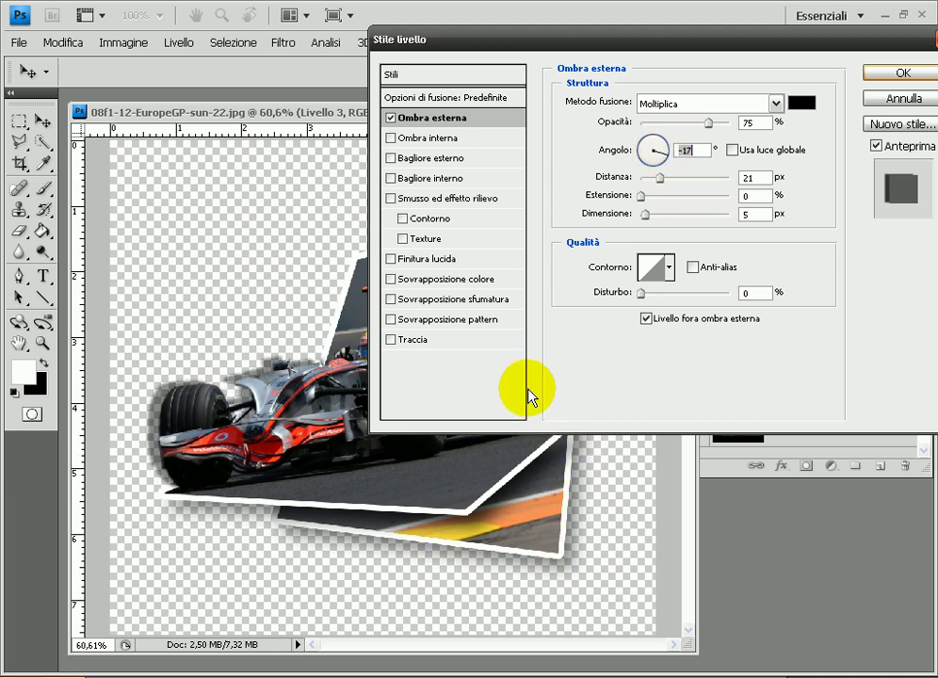
drag(646, 215, 658, 216)
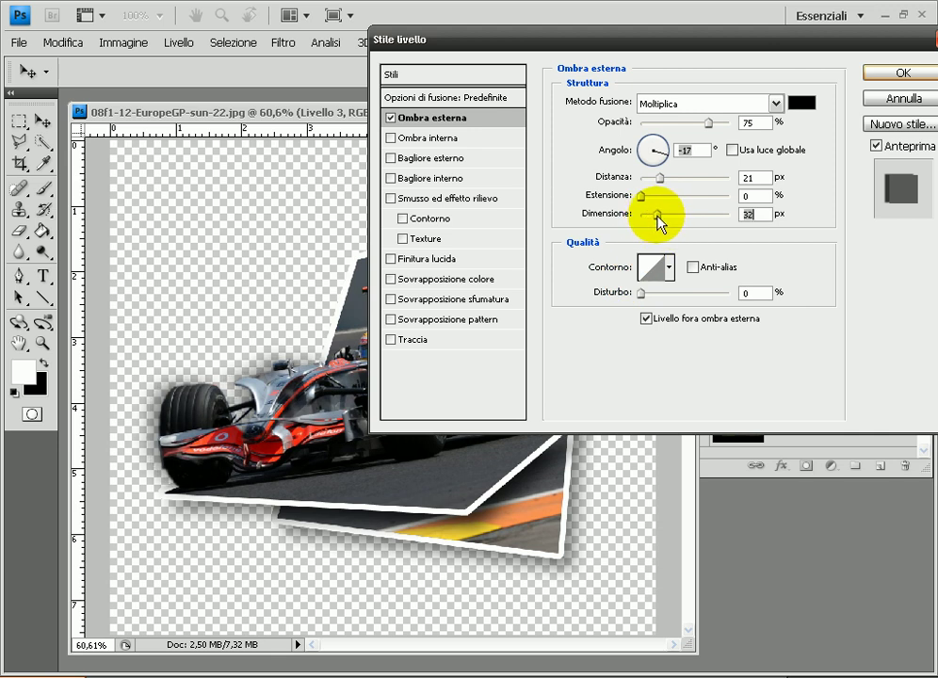
click(668, 154)
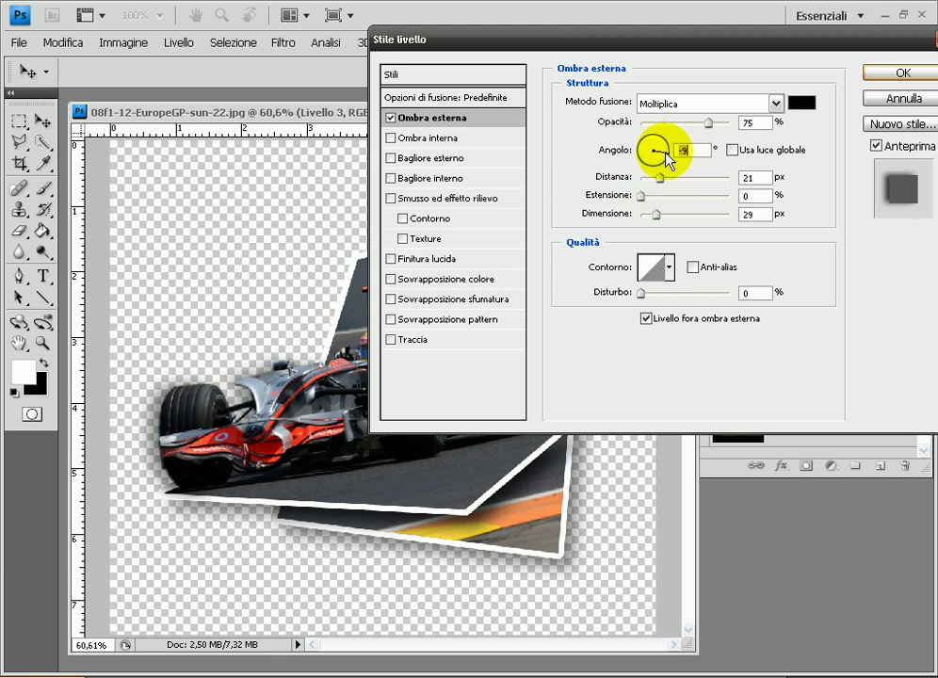
click(907, 73)
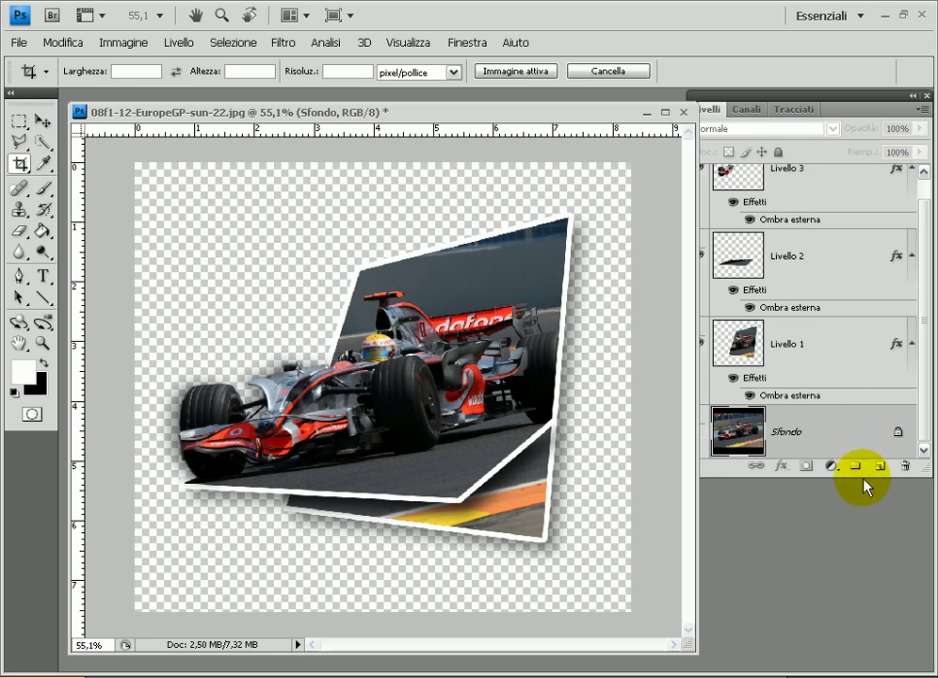
Add Livello 4 above Sfondo and fill it with a dark-bottom, white-top gradient
drag(863, 477, 859, 510)
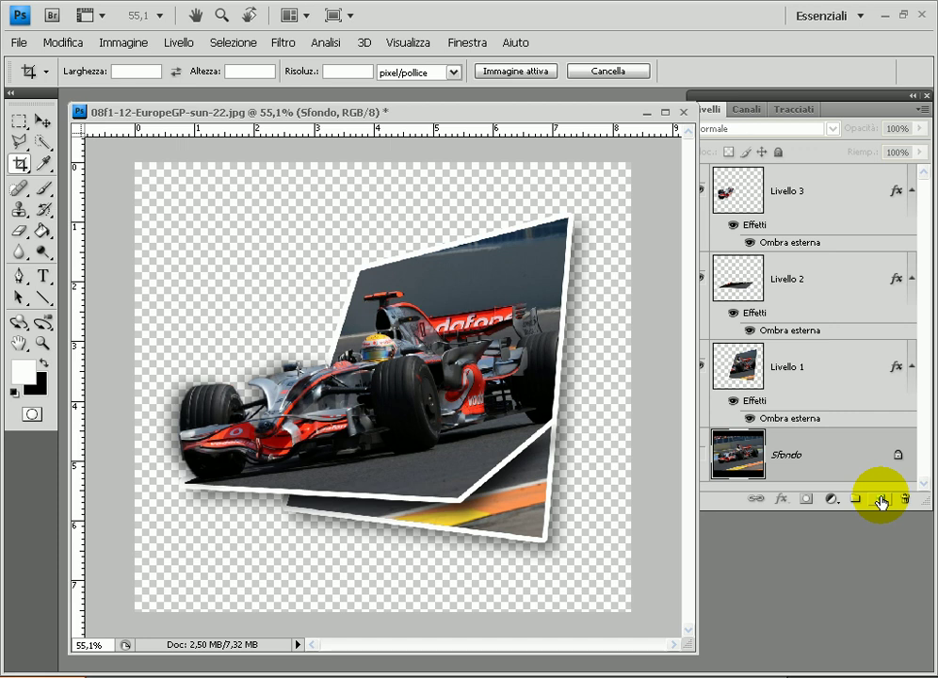
click(881, 499)
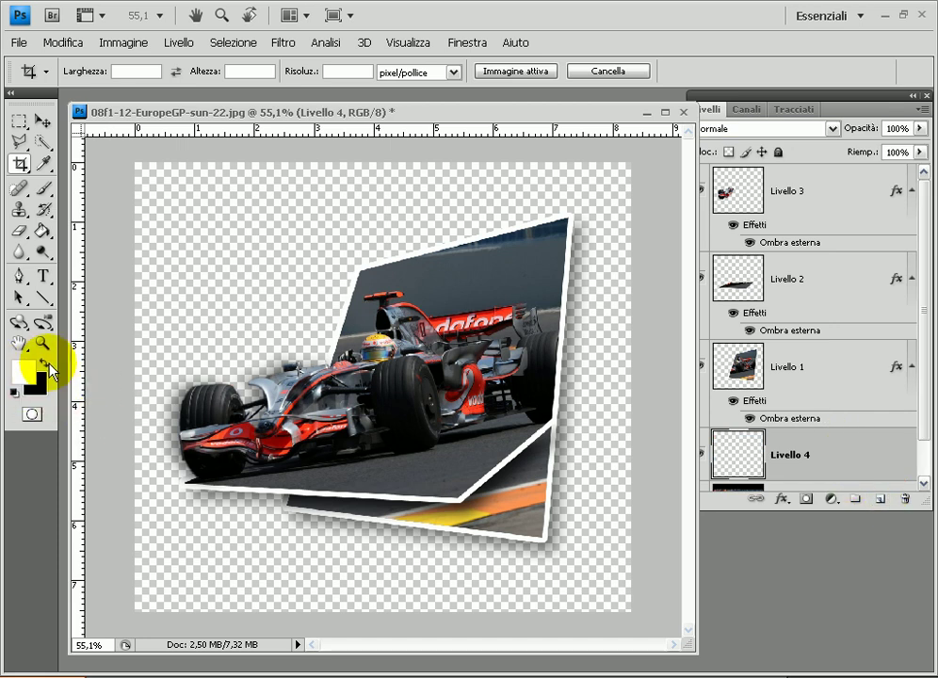
click(38, 238)
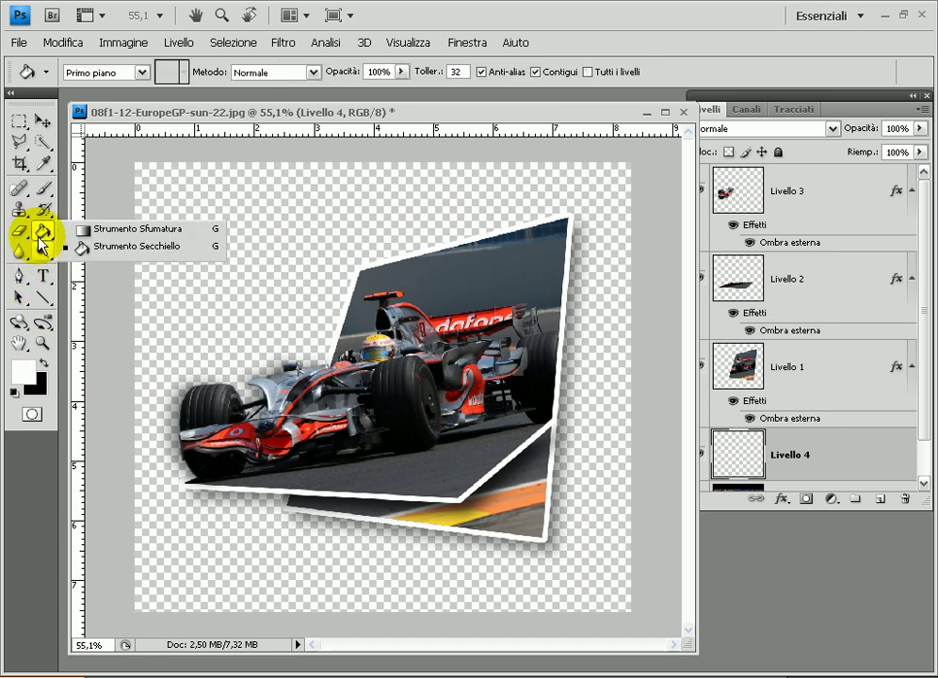
click(95, 229)
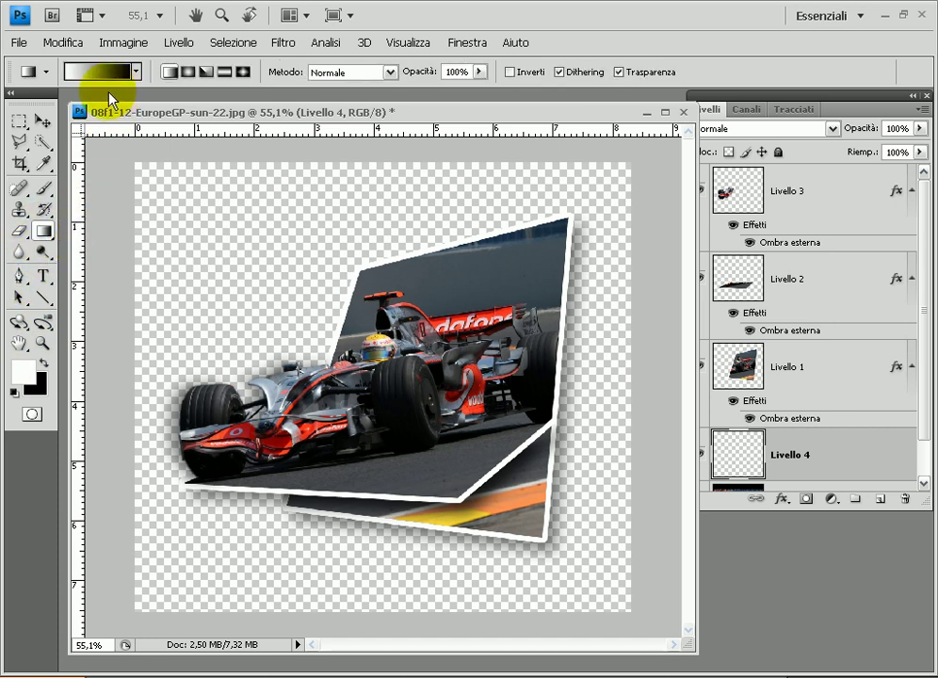
mouse_move(138, 610)
mouse_down()
mouse_move(397, 381)
mouse_move(479, 411)
mouse_up()
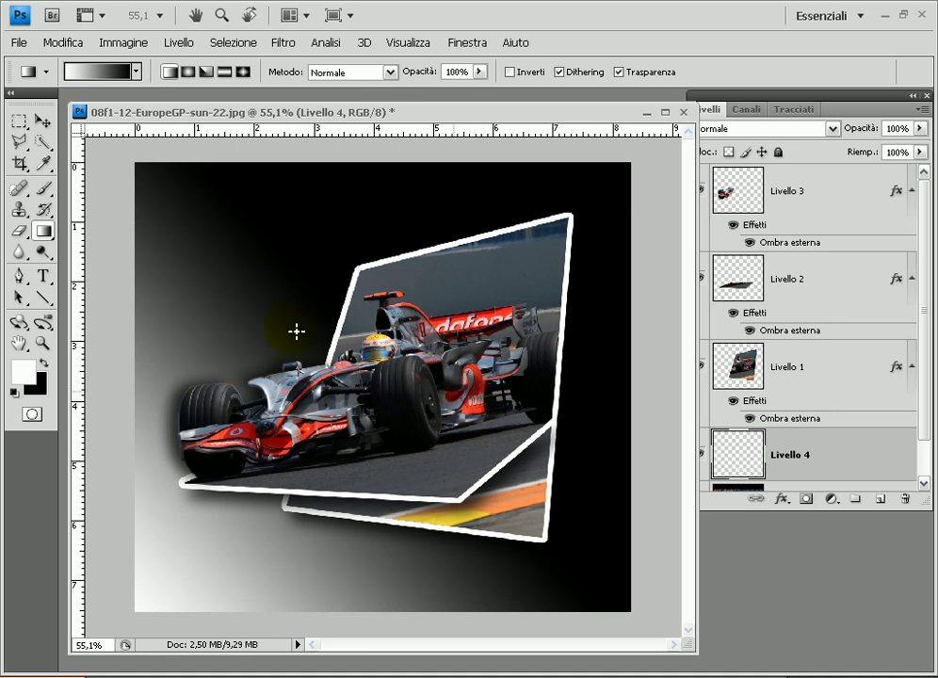
key(ctrl+z)
click(43, 362)
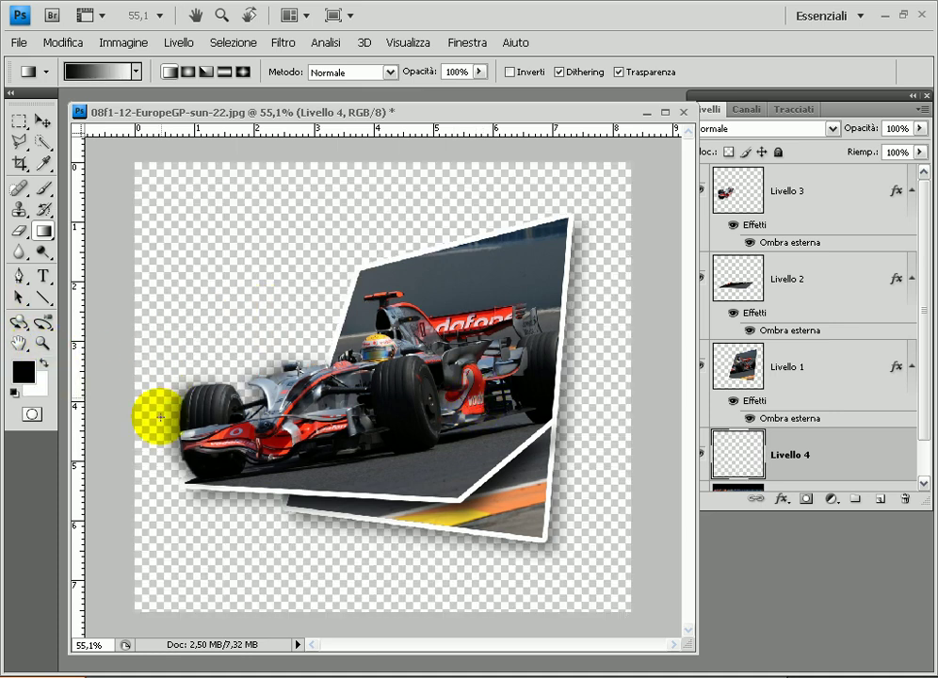
drag(186, 609, 377, 167)
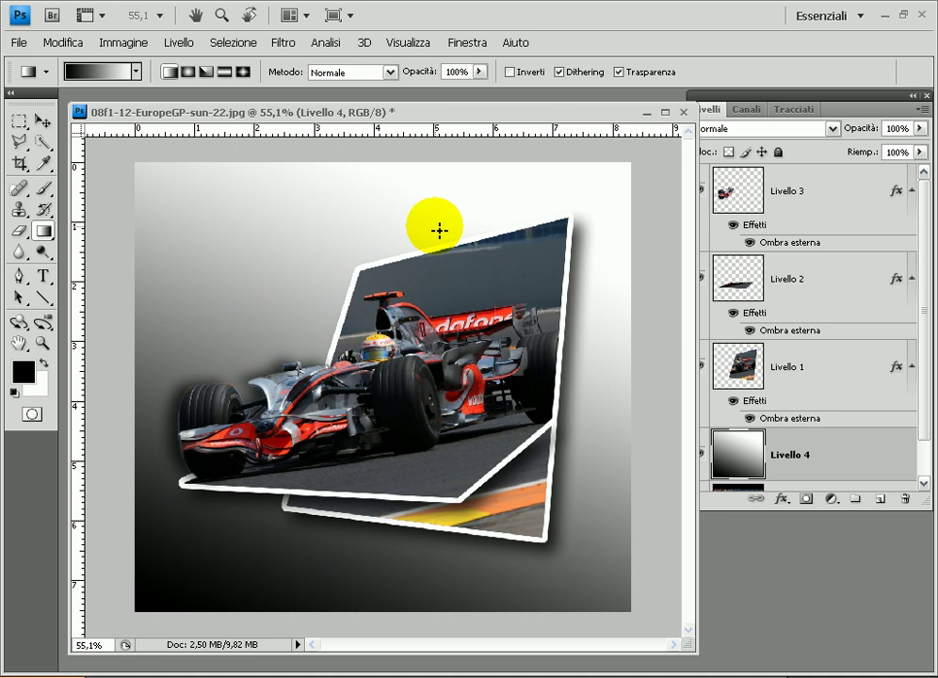
Hide all panels to view the finished F1 out-of-bounds composition full screen
key(Tab)
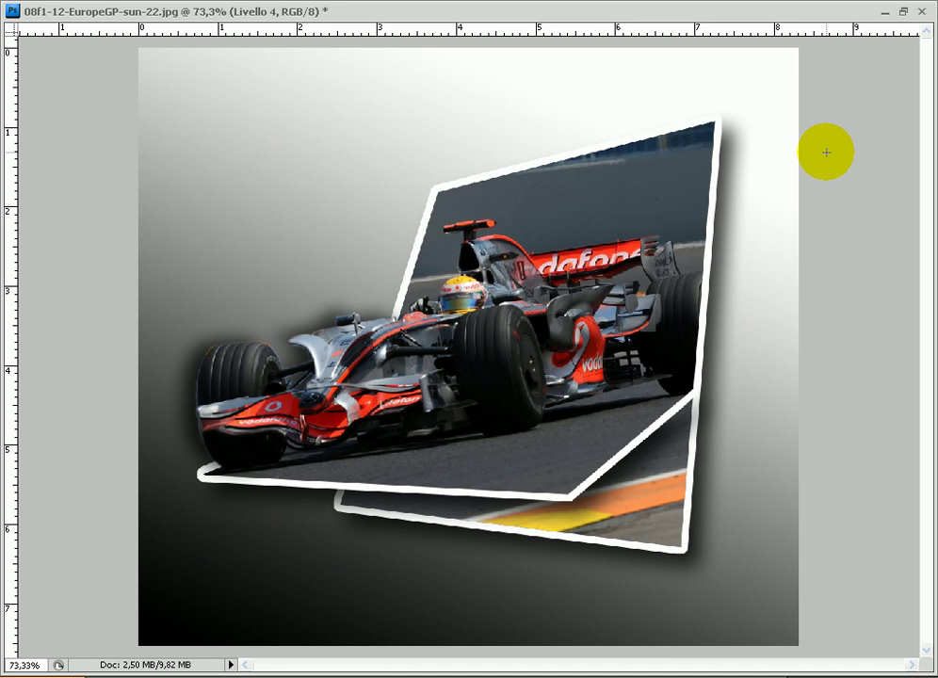